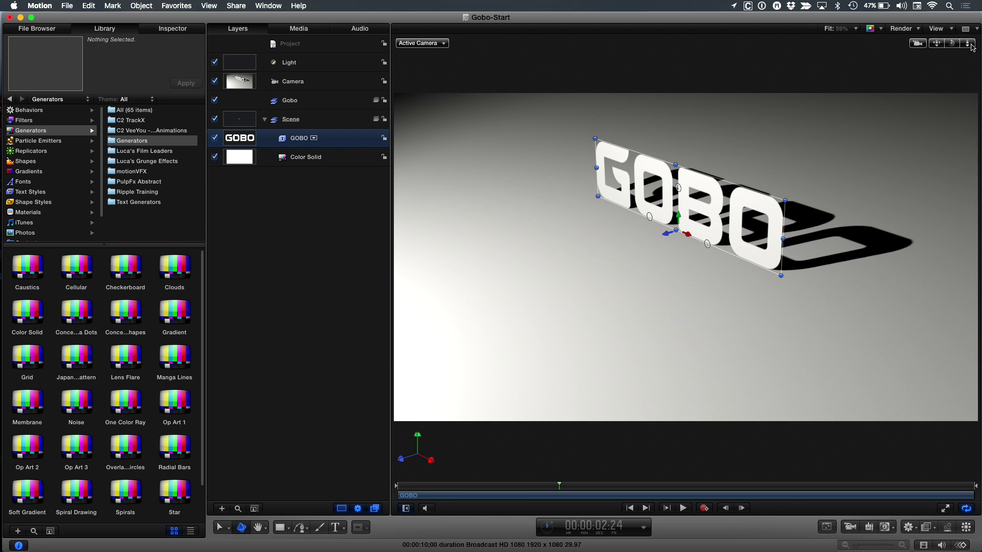
- Dolly the camera back from the GOBO text and orbit to frame the whole spotlight pool
left_click_drag(679, 188, 472, 146)
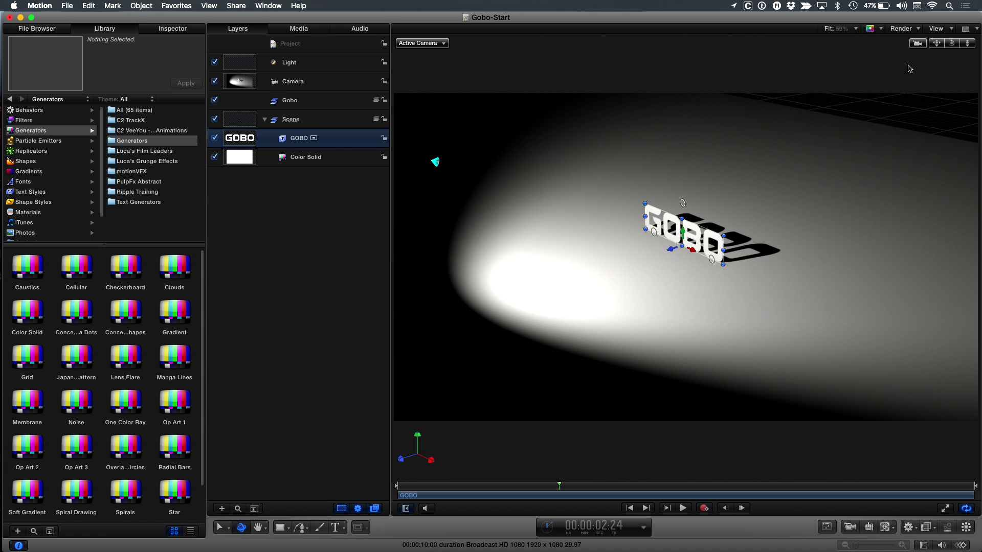
left_click_drag(956, 42, 877, 60)
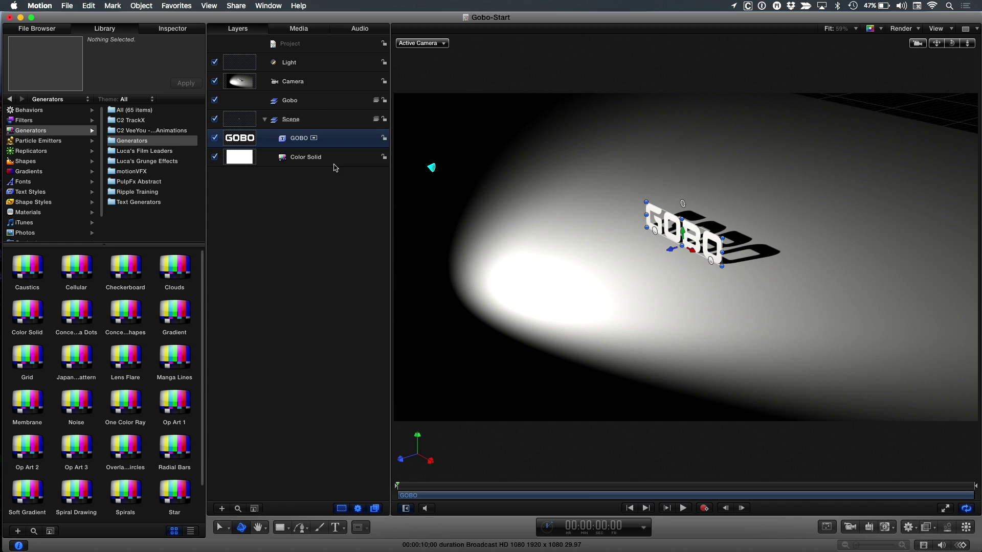
- Enlarge the layer thumbnails, select the Gobo group and show its properties in the Inspector
left_click(333, 111)
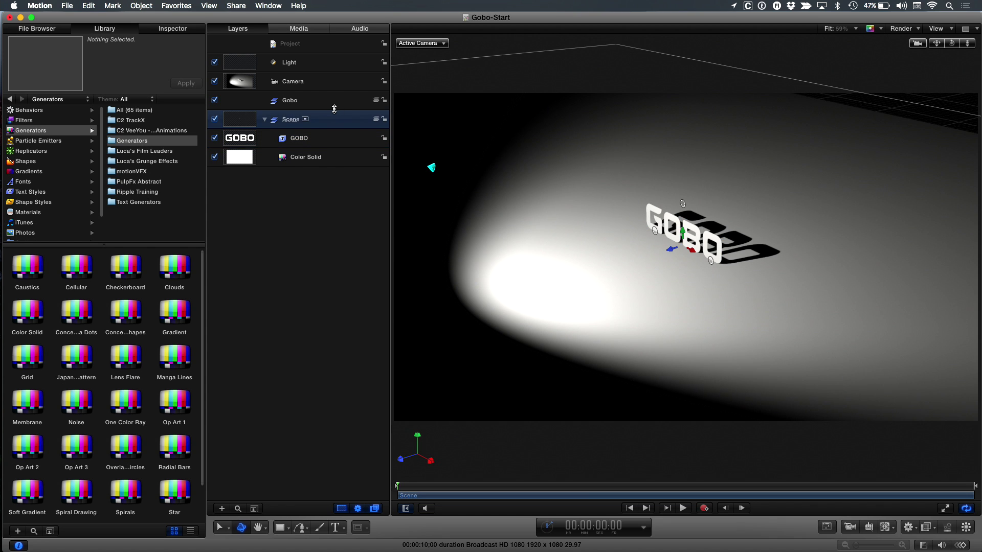
left_click_drag(334, 109, 330, 126)
left_click(330, 145)
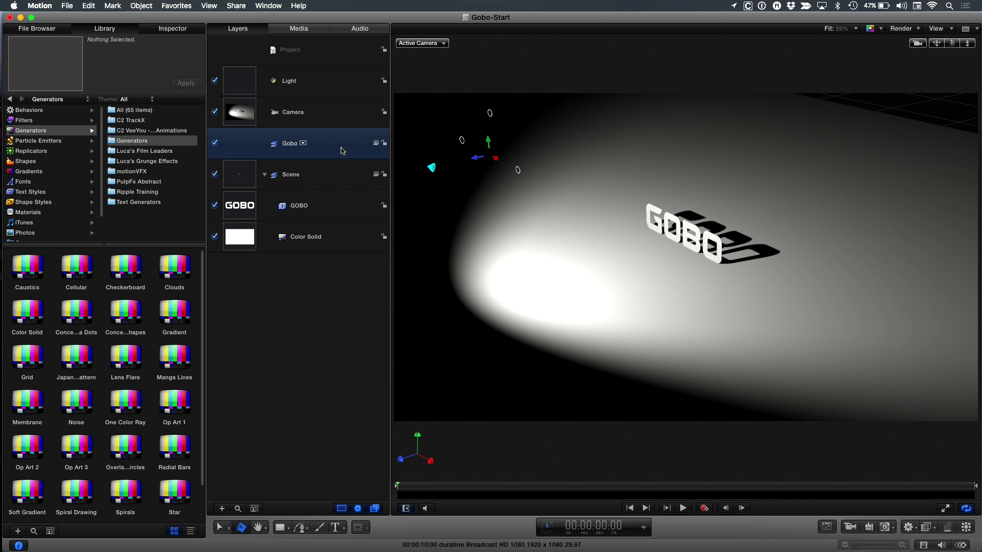
key("super+3")
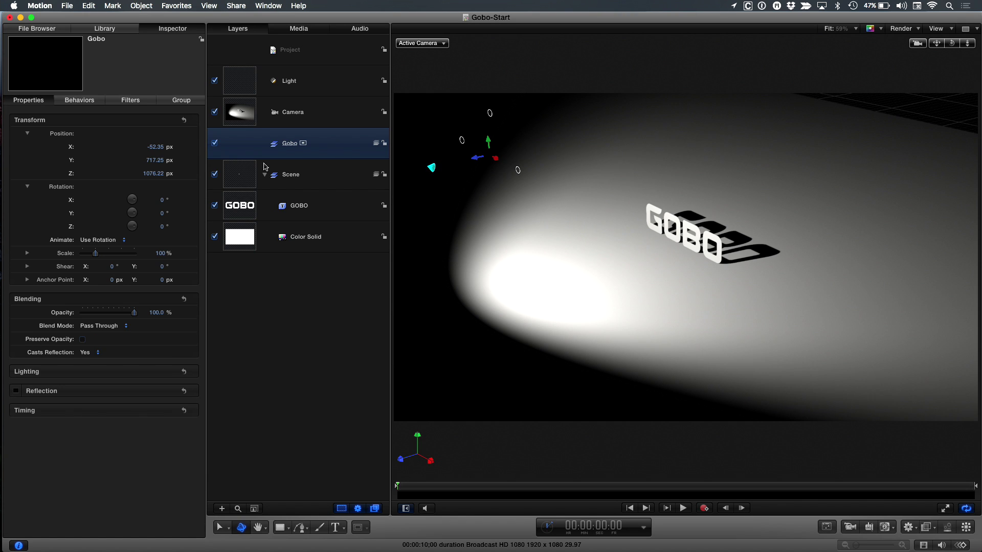
- Reset the Gobo group's position to 0, 0, 0 and view the scene from the Gobo's viewpoint
left_click(184, 121)
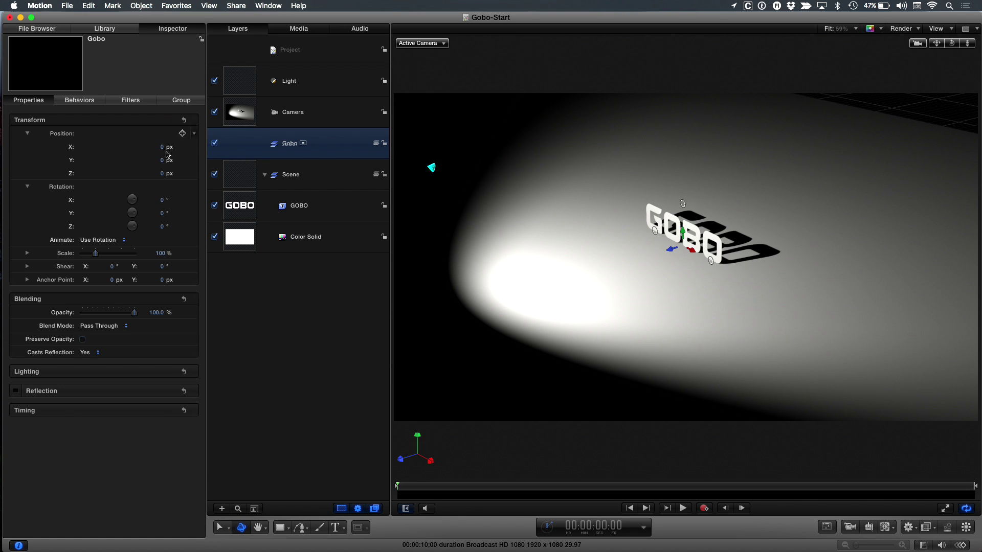
left_click(304, 145)
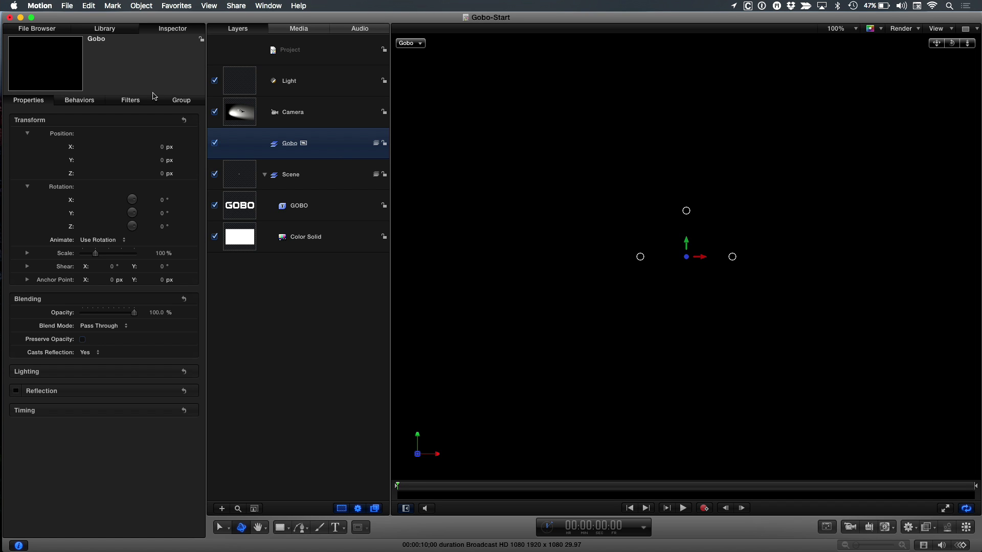
left_click(106, 29)
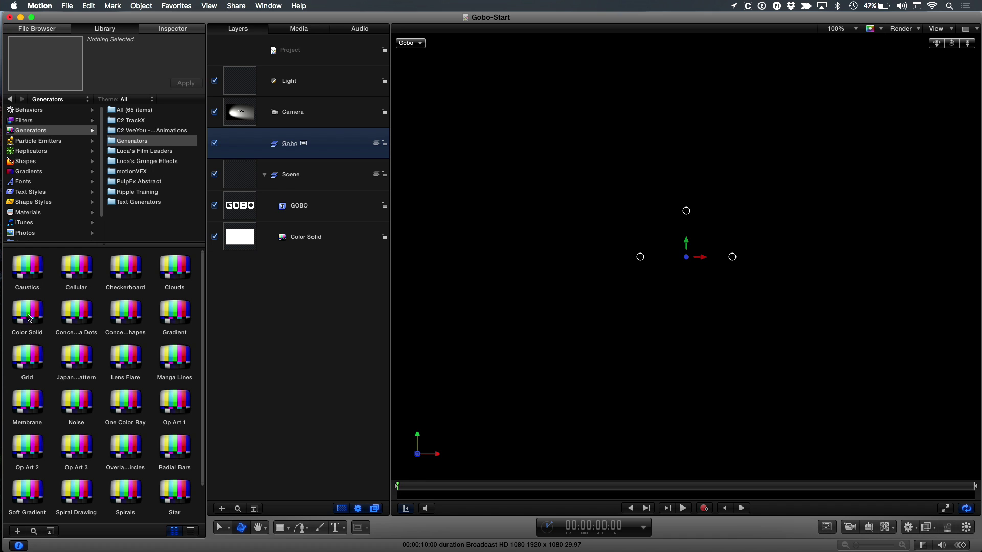
- Drag a Color Solid generator into the Gobo group and fit the gobo frame in the canvas
left_click_drag(27, 314, 330, 149)
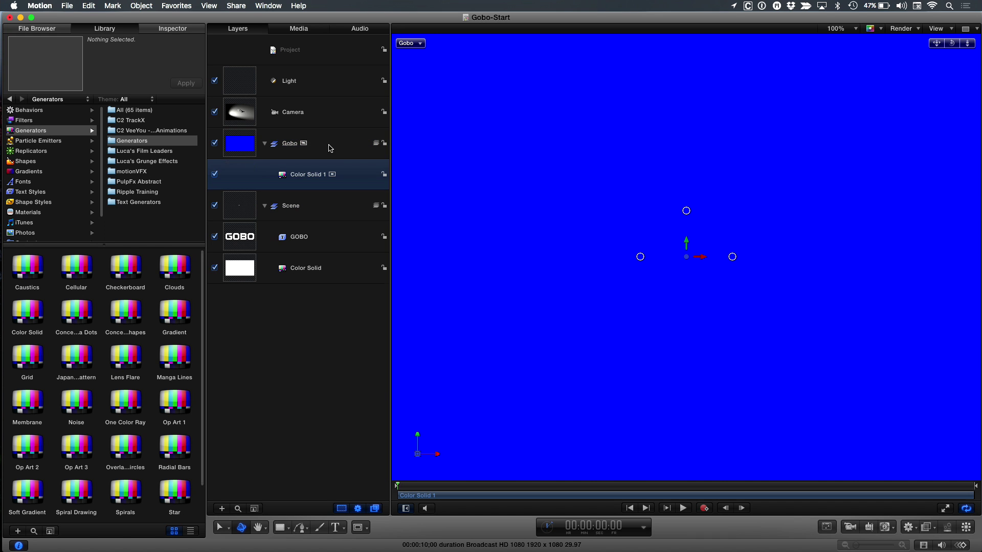
key("shift+z")
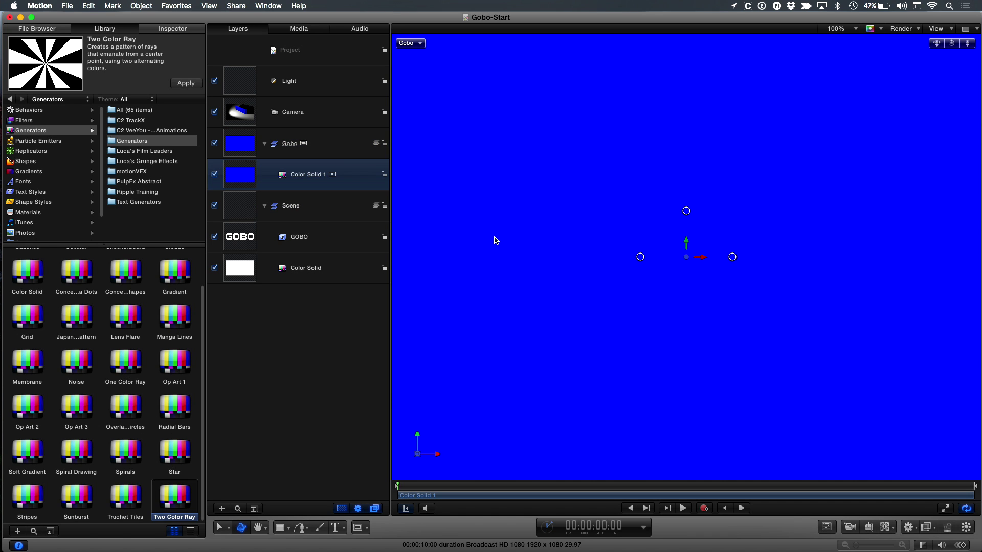
key("shift+z")
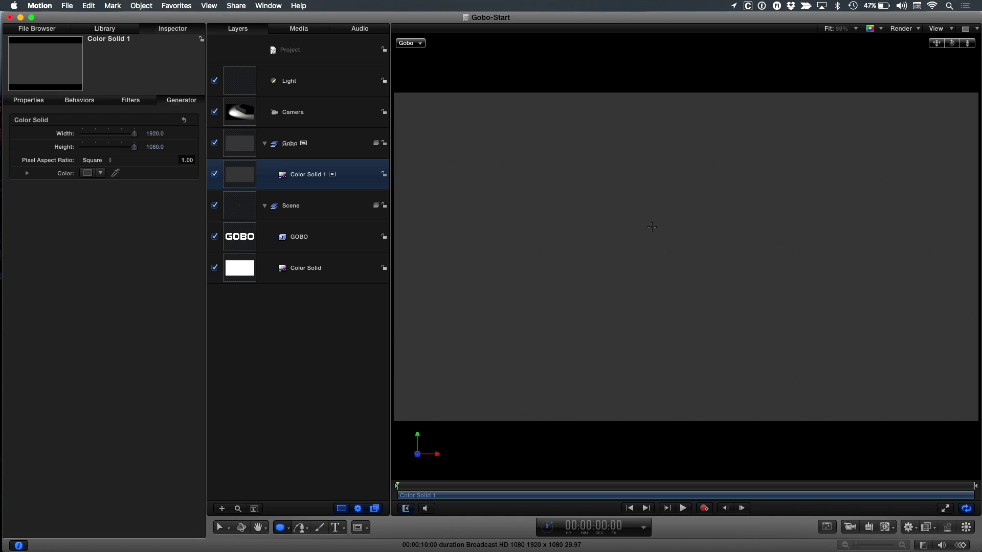
- Draw a small circle at the frame centre and replicate it with the Circle shape
left_click_drag(672, 243, 681, 254)
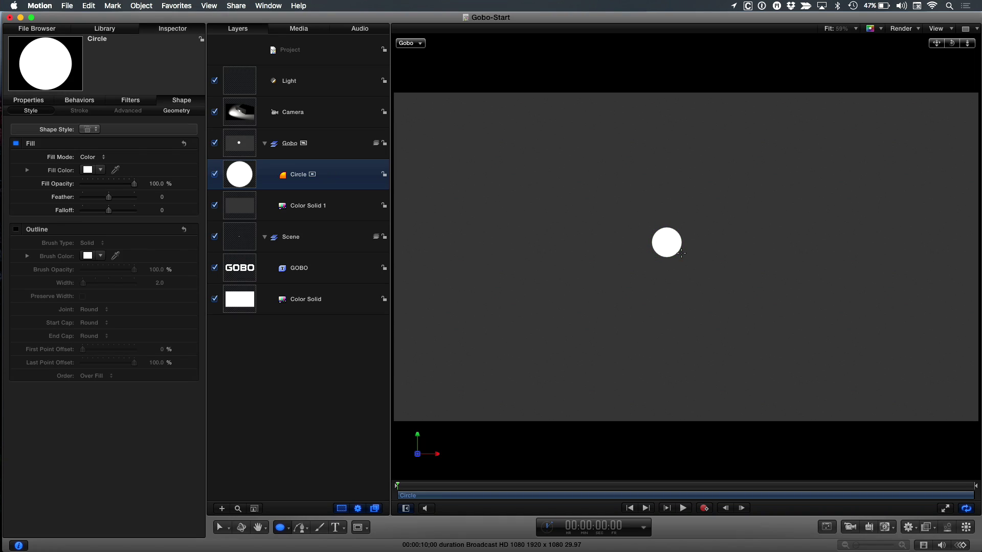
key("s")
key("l")
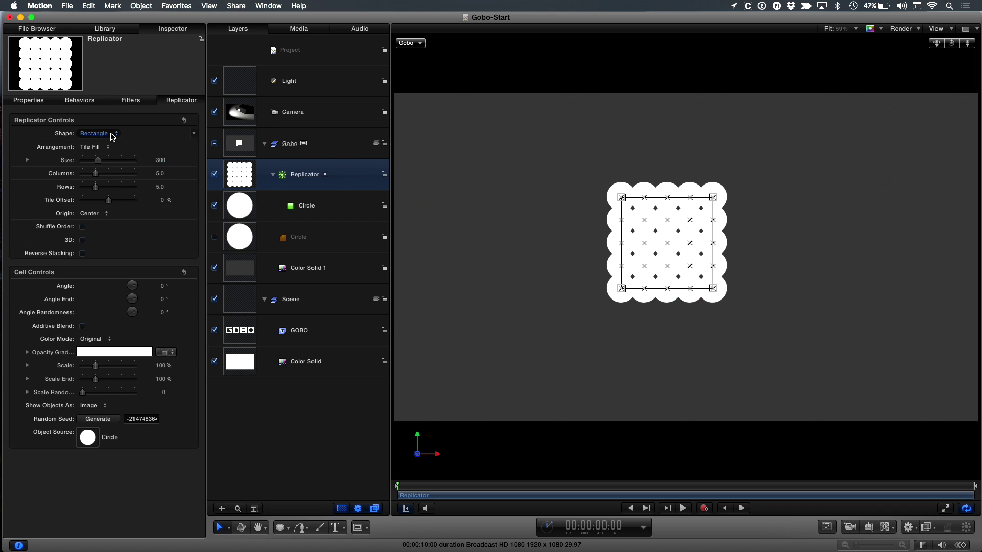
left_click(113, 135)
left_click(111, 142)
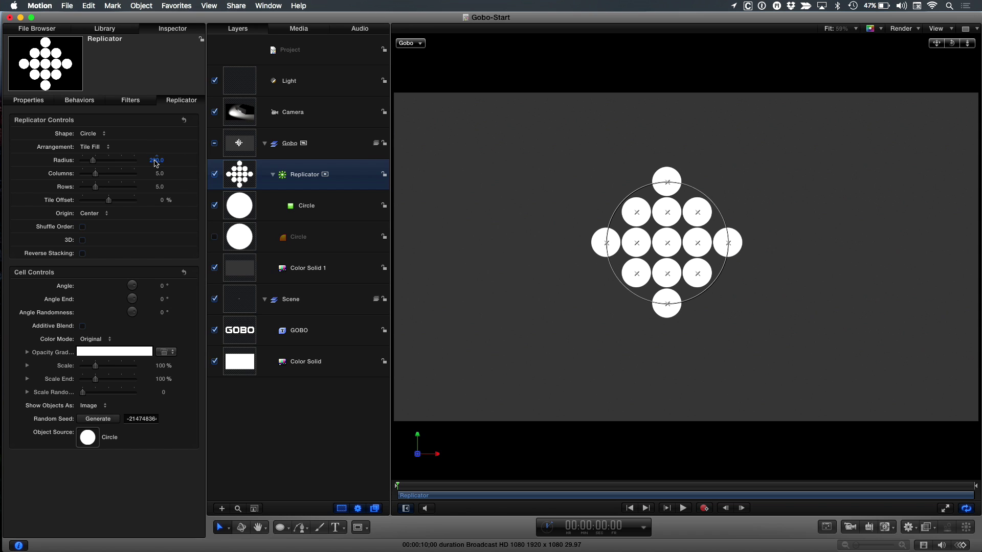
- Centre the replicator at the origin and widen its circle radius to 502
left_click_drag(156, 163, 192, 163)
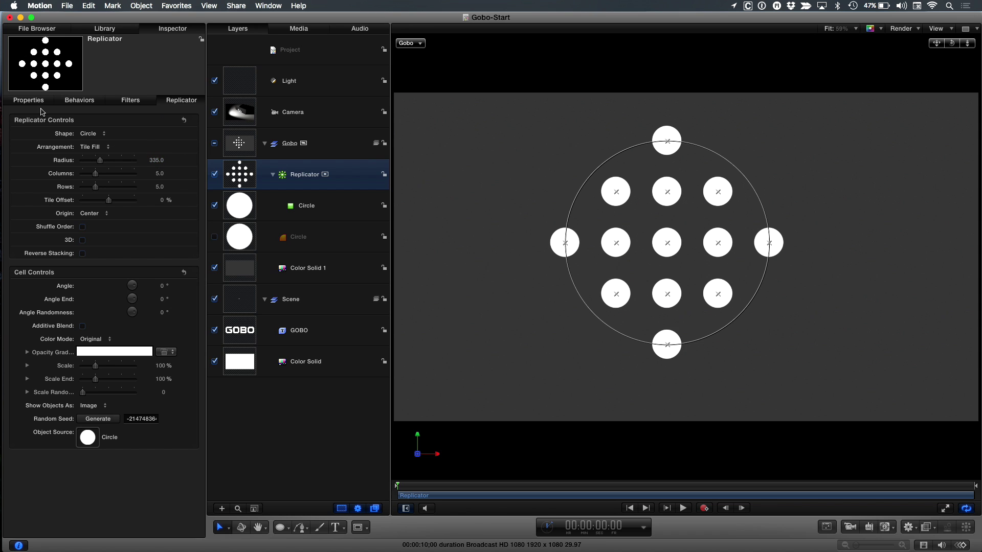
left_click(26, 101)
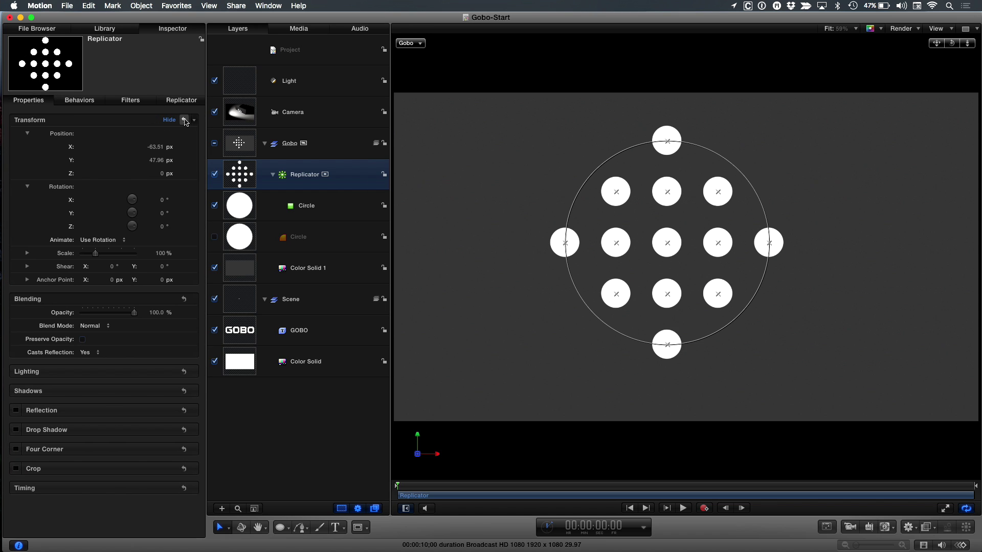
left_click(184, 120)
left_click(176, 101)
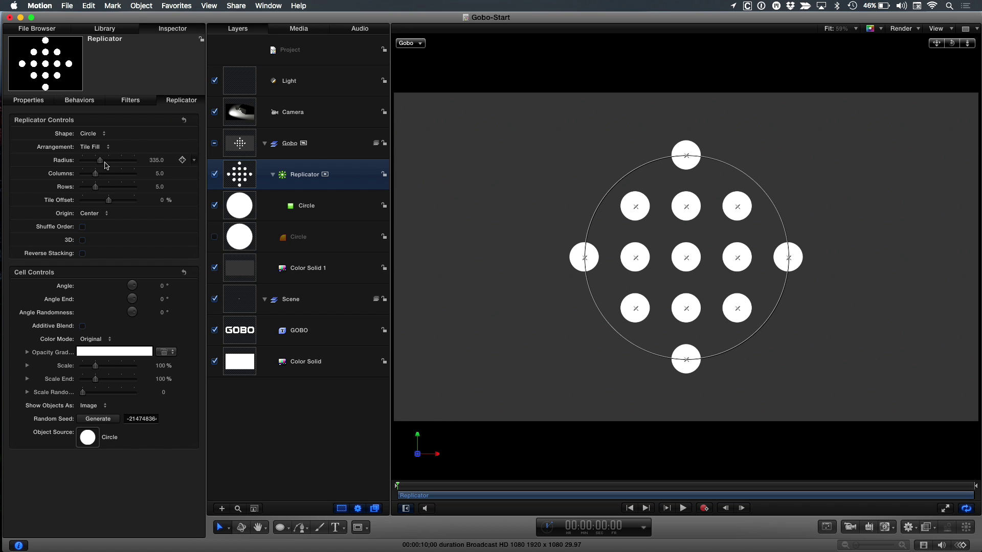
left_click_drag(157, 163, 243, 163)
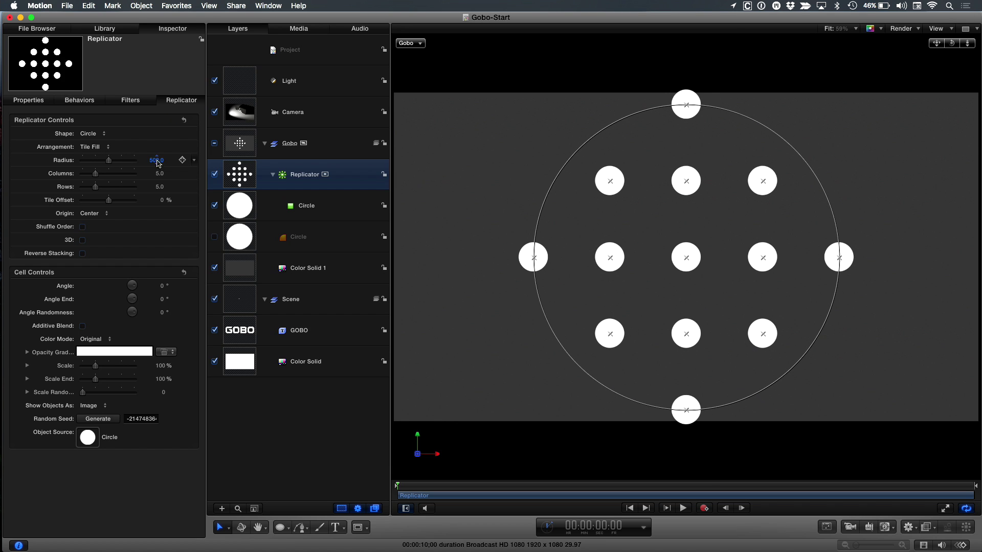
- Set the arrangement to Random Fill with 77 points and Scale Randomness 148
left_click(97, 147)
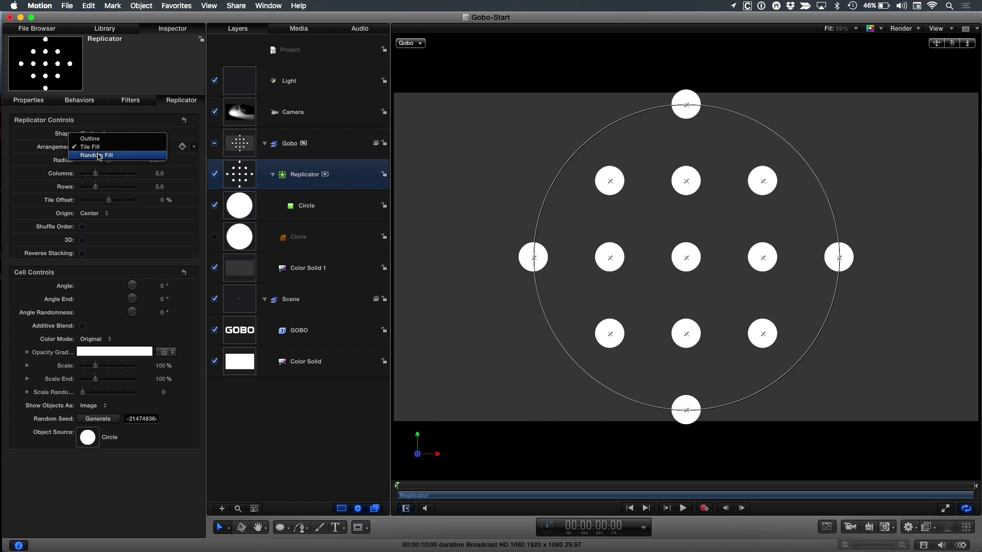
left_click(100, 156)
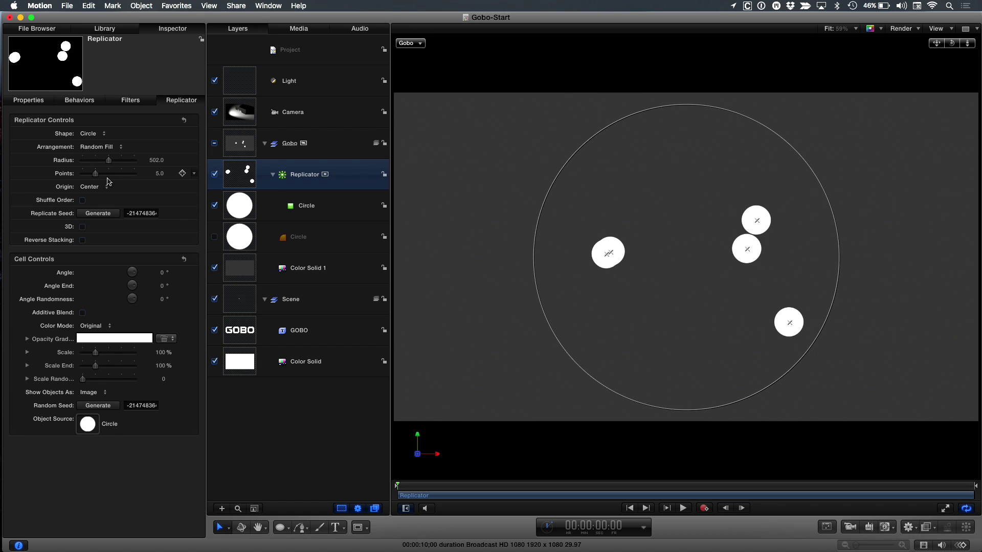
left_click_drag(160, 175, 159, 175)
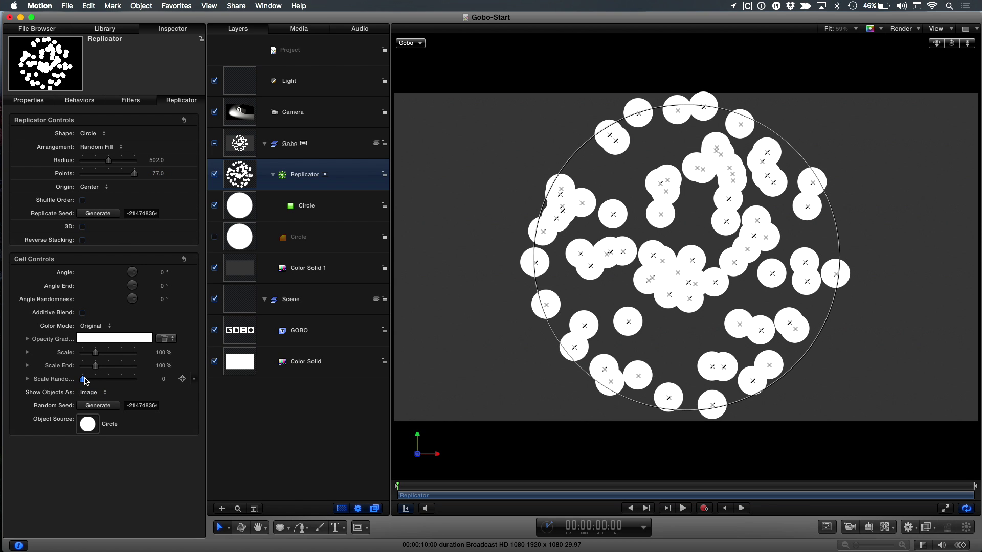
left_click_drag(84, 381, 124, 382)
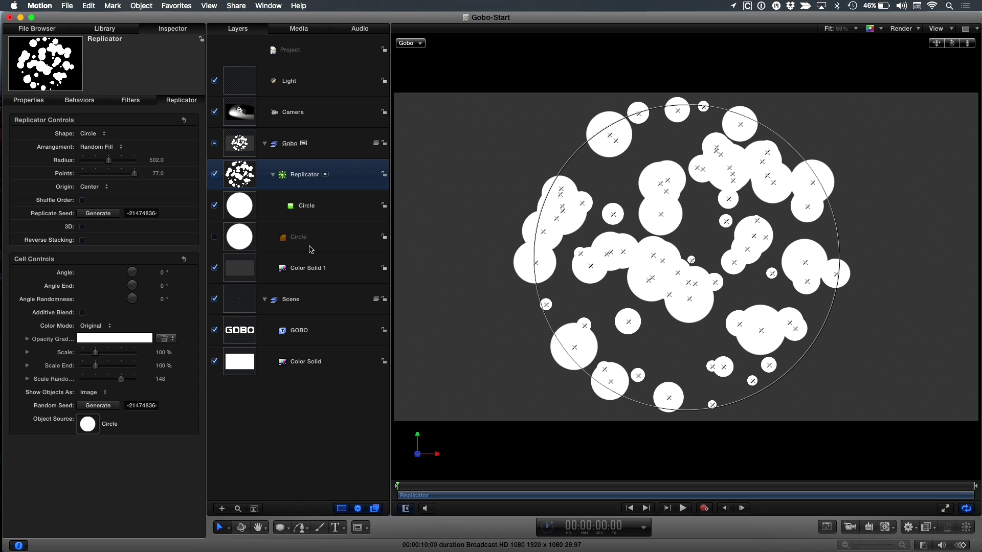
left_click(336, 268)
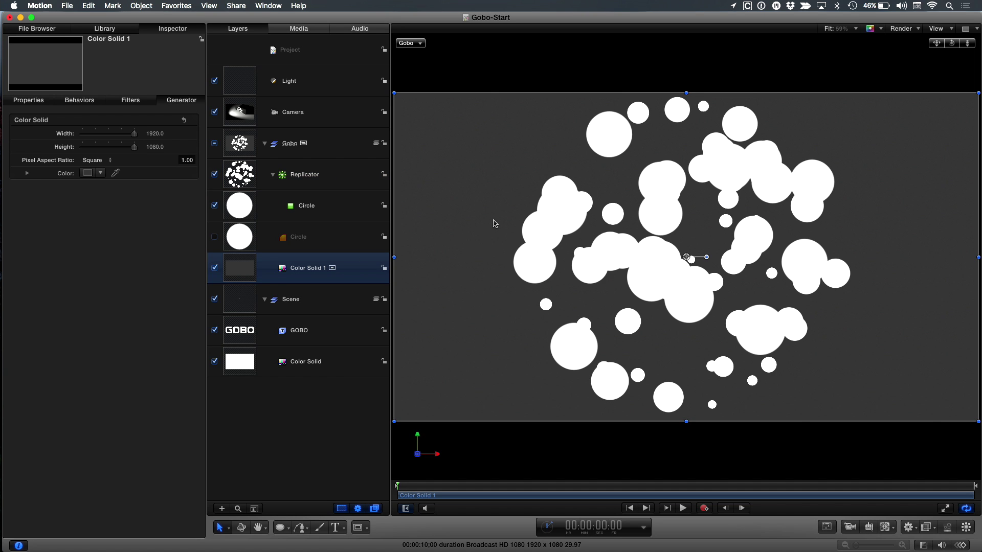
- Add an image mask to Color Solid 1 and drop the Replicator into its Mask Source well
left_click(141, 6)
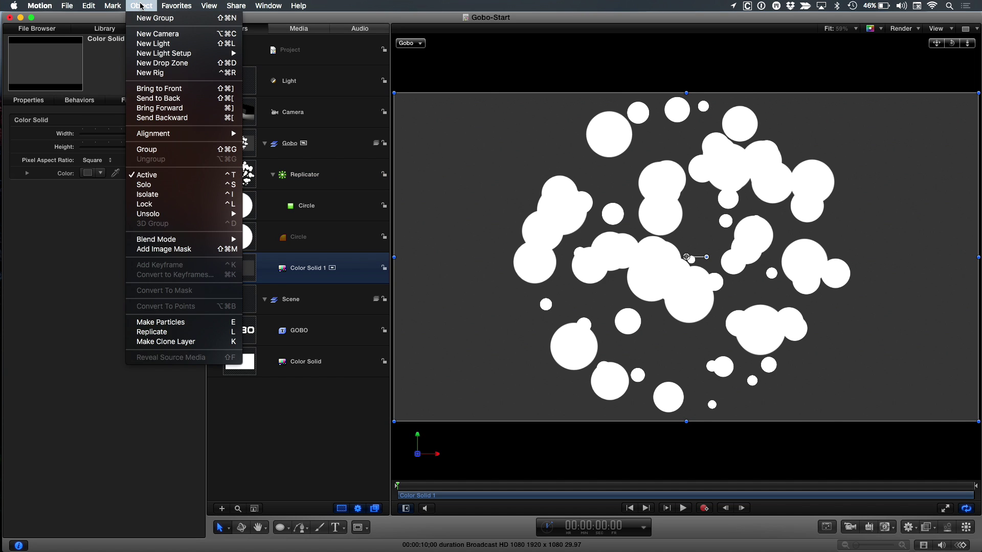
left_click(163, 249)
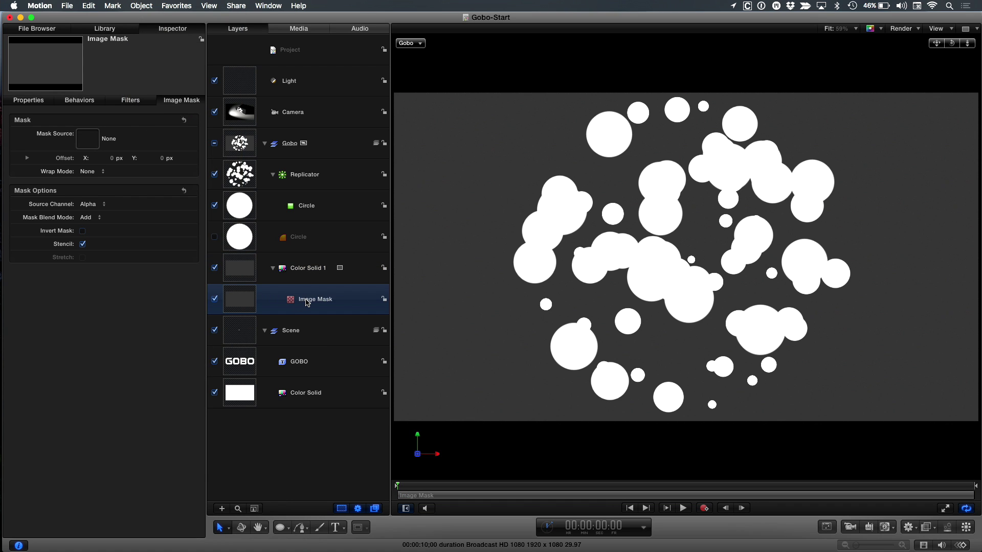
key("F7")
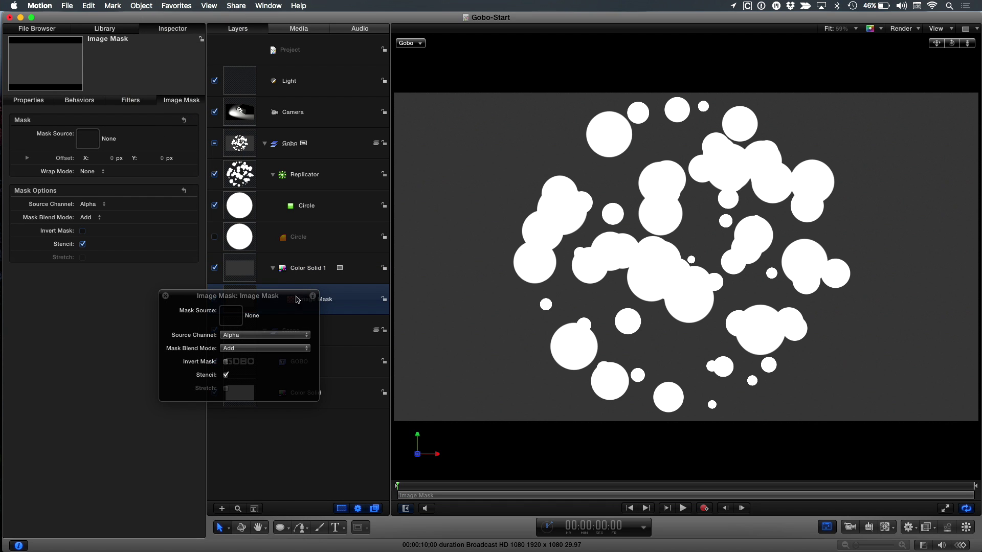
left_click_drag(304, 300, 176, 299)
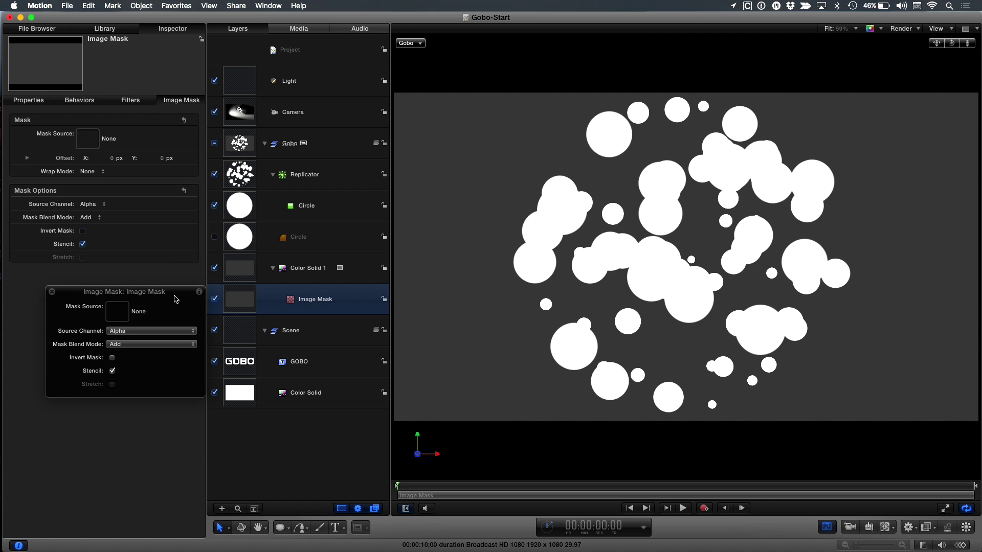
left_click(52, 292)
left_click_drag(283, 180, 317, 306)
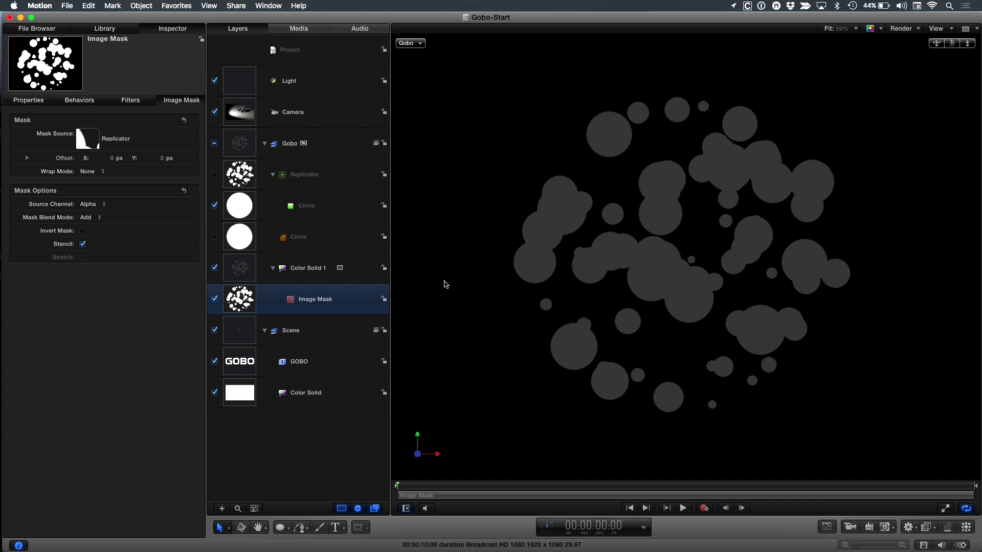
key("F7")
- Check Invert Mask in the image mask HUD, previewing in transparency view before returning to colour
left_click_drag(174, 293, 338, 256)
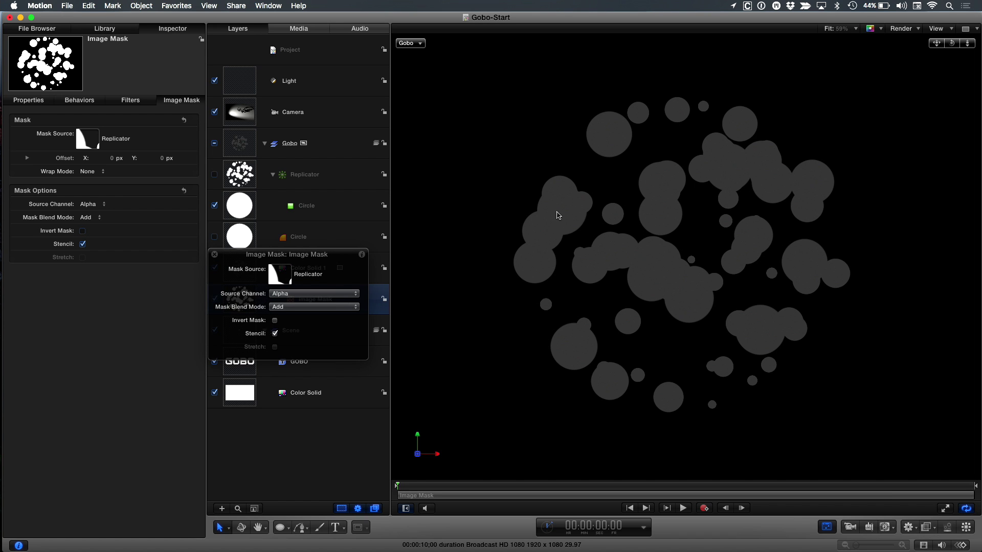
key("shift+t")
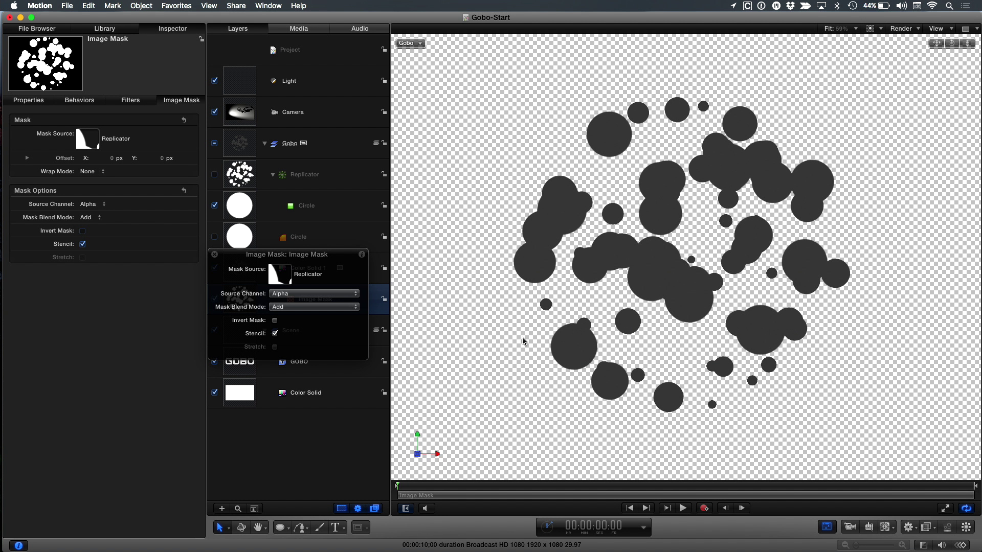
left_click(275, 321)
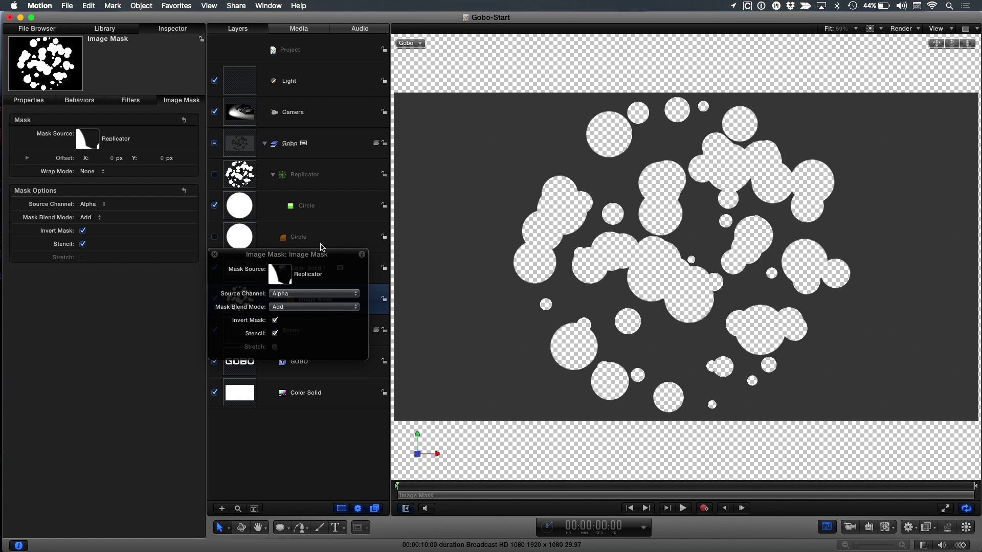
left_click_drag(331, 256, 130, 323)
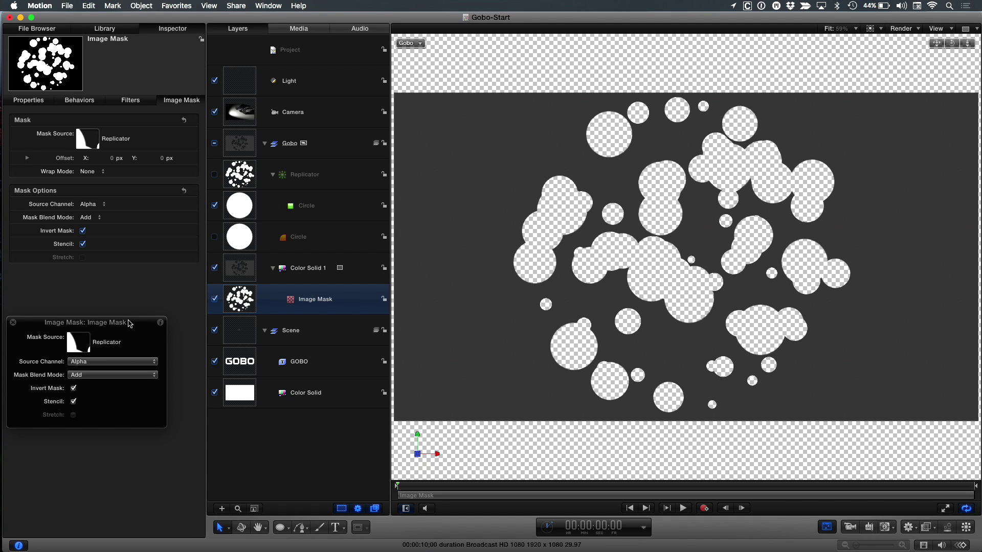
key("shift+c")
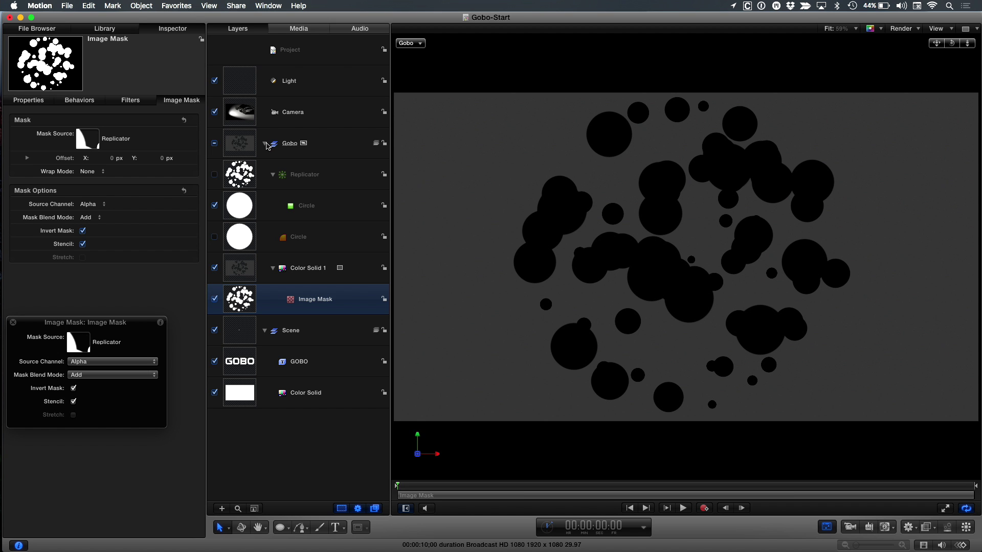
left_click(265, 144)
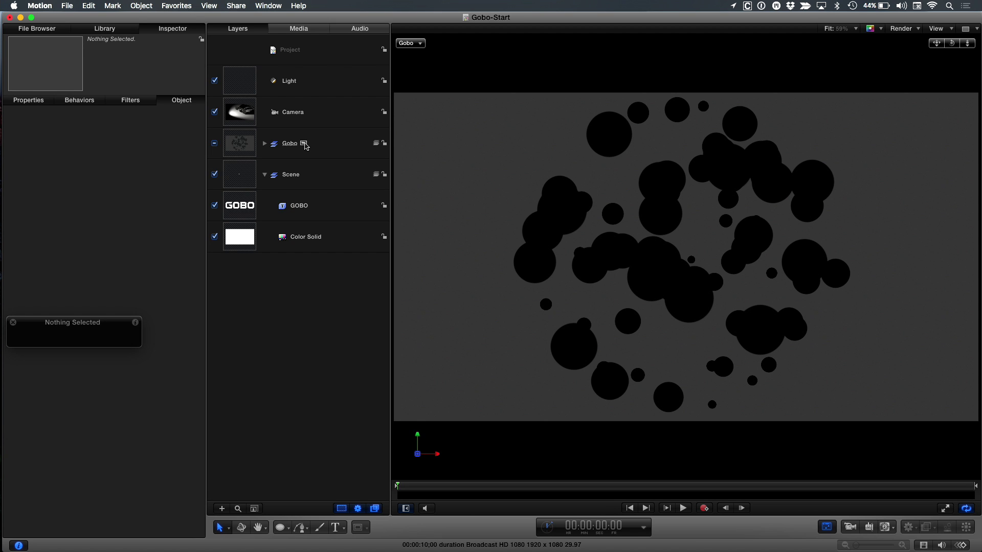
- Select the Gobo group to leave isolation, then expand it and select Color Solid 1
left_click(304, 144)
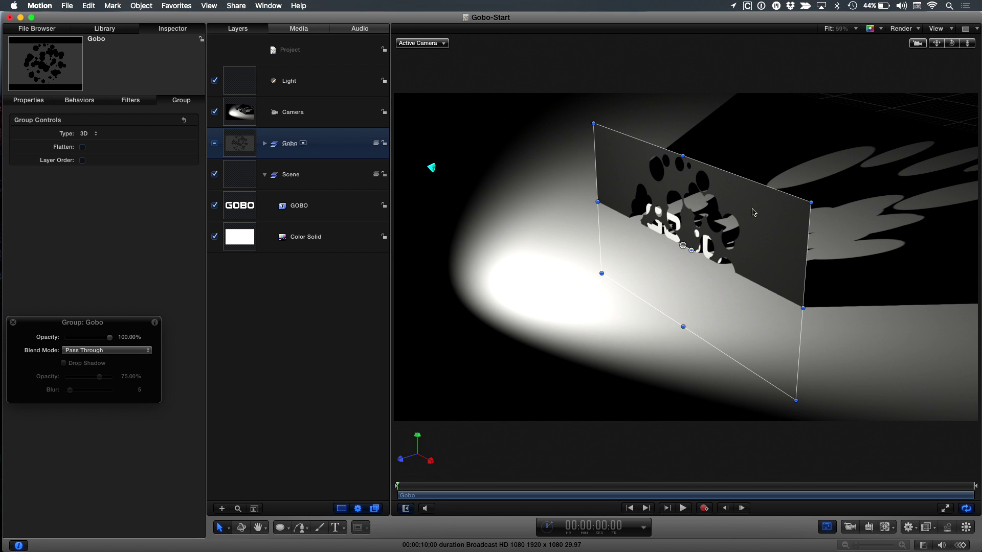
left_click(264, 145)
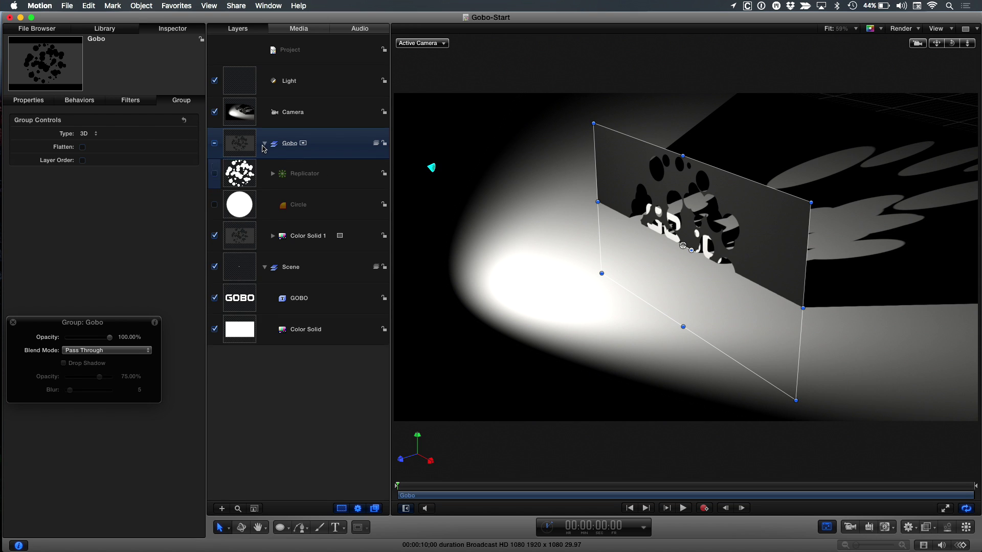
left_click(310, 236)
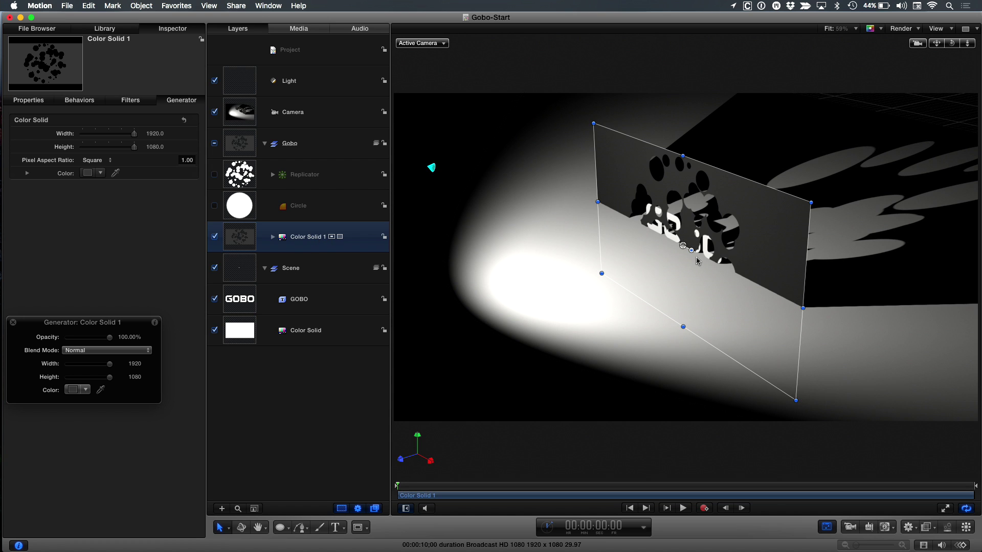
- Drag Color Solid 1 along its Z axis with the 3D Transform tool to about X -252, Y 151, Z 480
key("q")
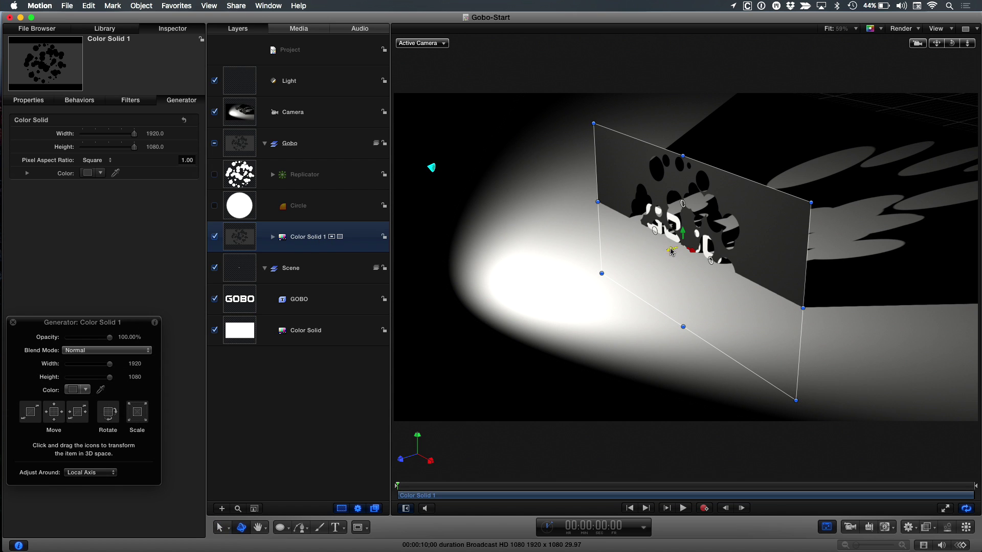
left_click_drag(671, 249, 575, 223)
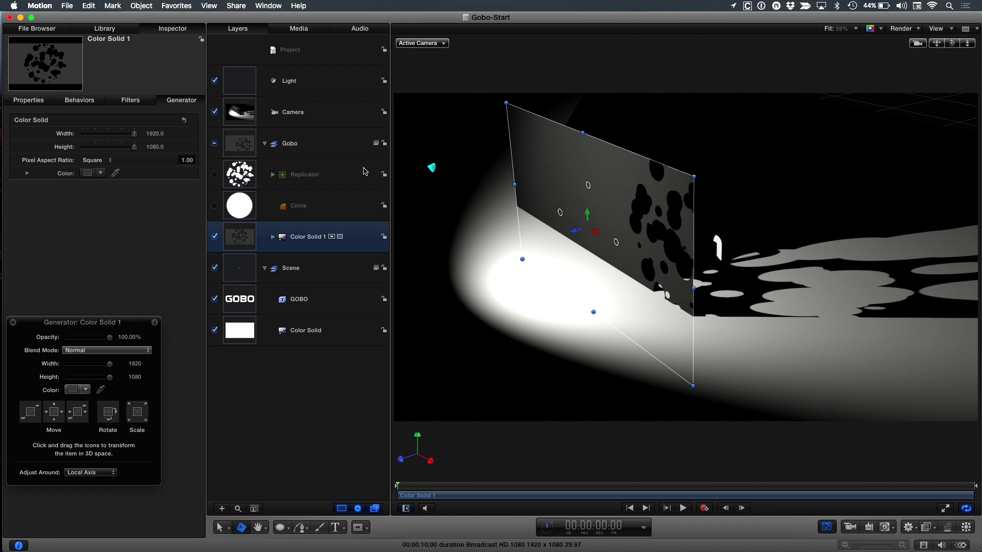
left_click(325, 88)
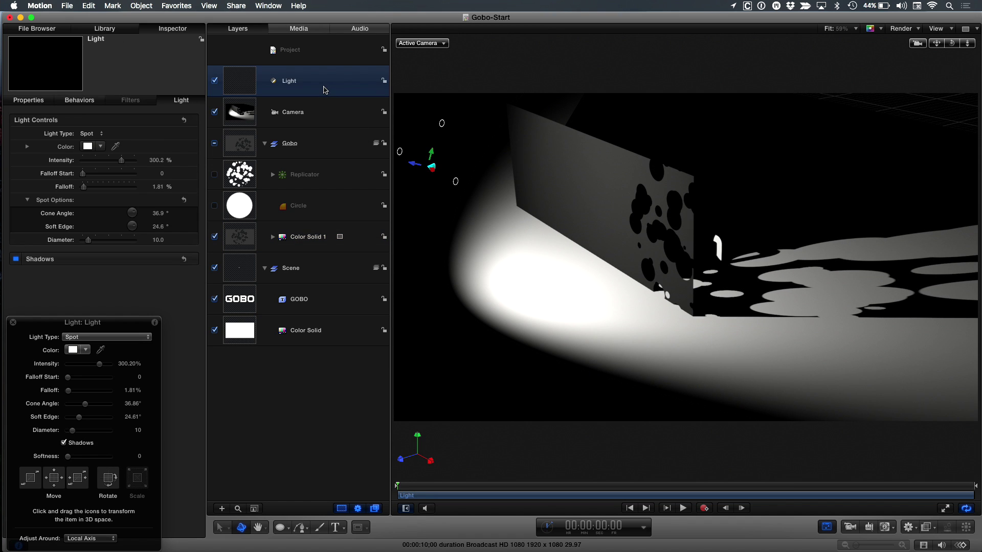
- Drag the Light's Transform section onto Color Solid 1 to copy its position and rotation
left_click(37, 102)
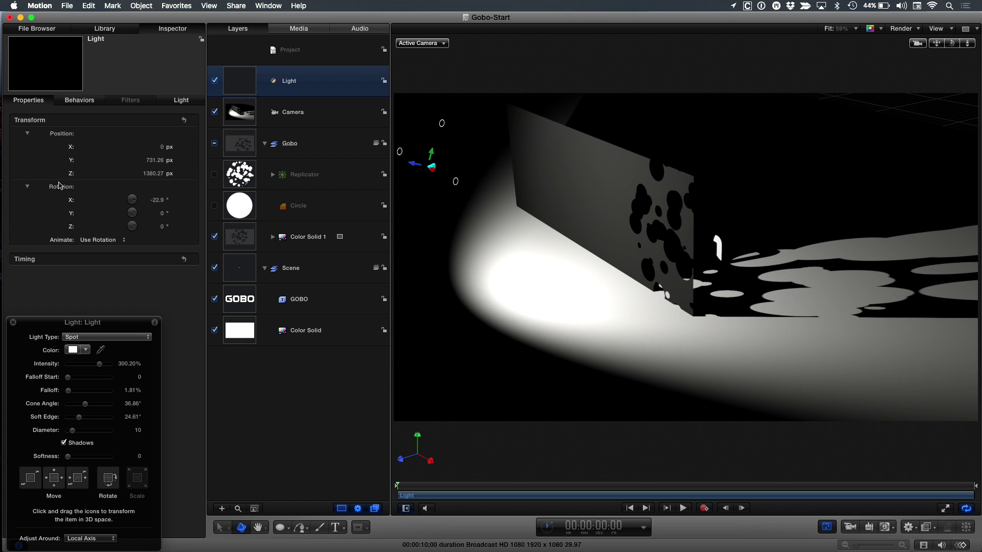
left_click(37, 123)
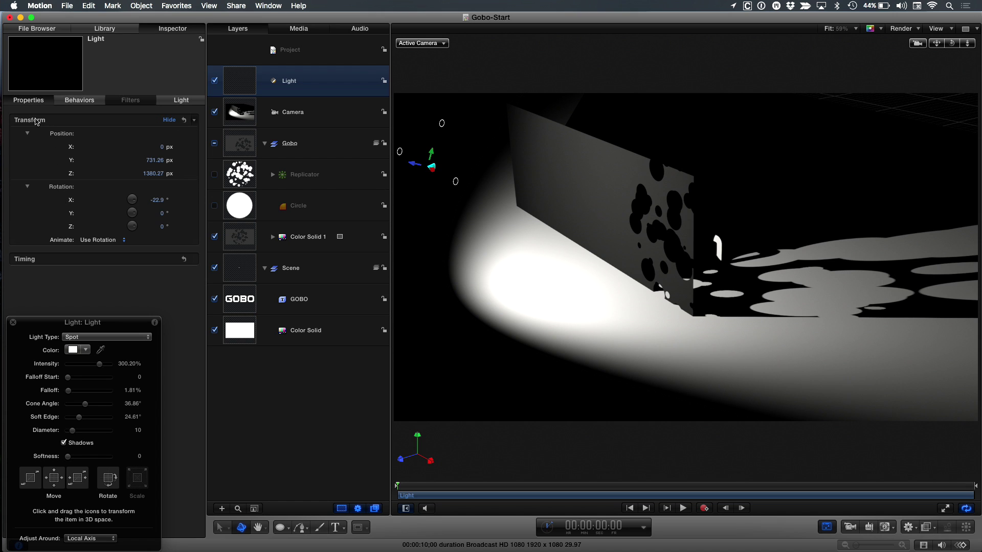
left_click_drag(36, 122, 306, 235)
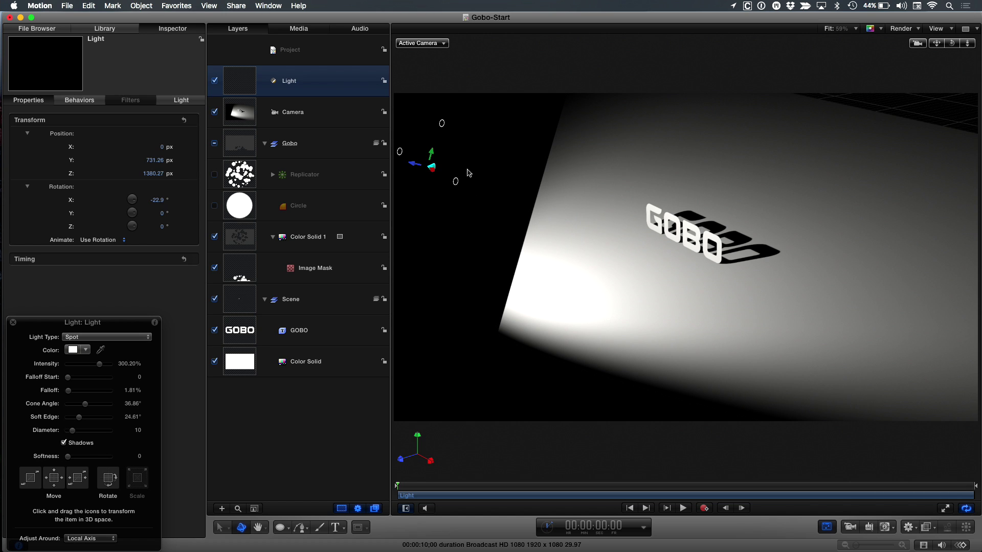
left_click_drag(415, 167, 510, 176)
- Undo the trial moves so Color Solid 1 returns to 0, 0, 0, tilted -22.9° on X
key("super+z")
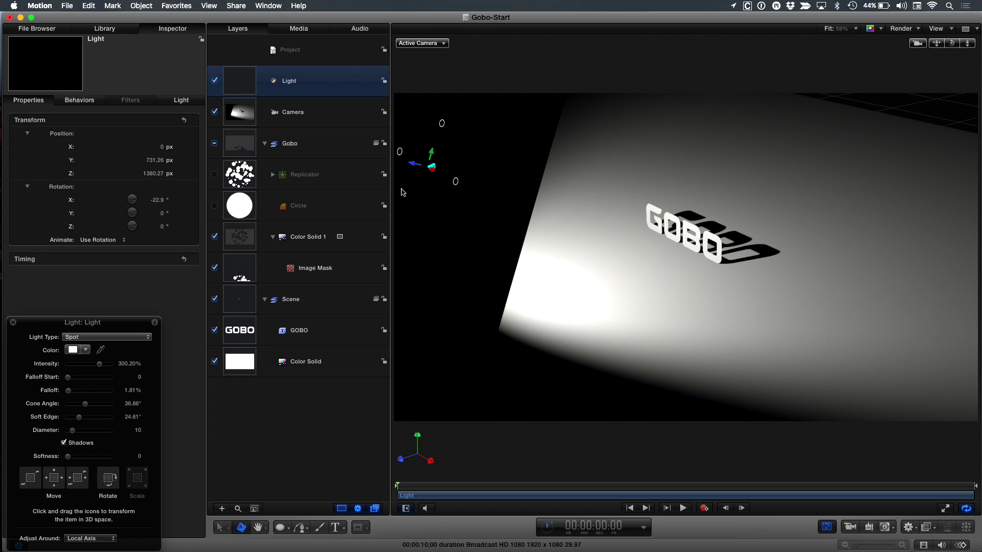
left_click(323, 237)
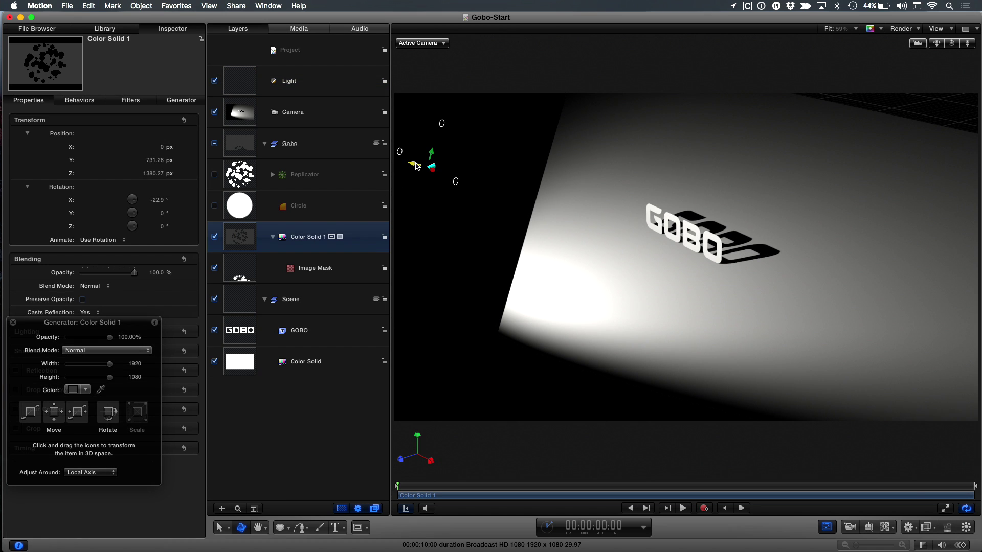
left_click_drag(416, 167, 550, 125)
key("super+z")
key("super+shift+z")
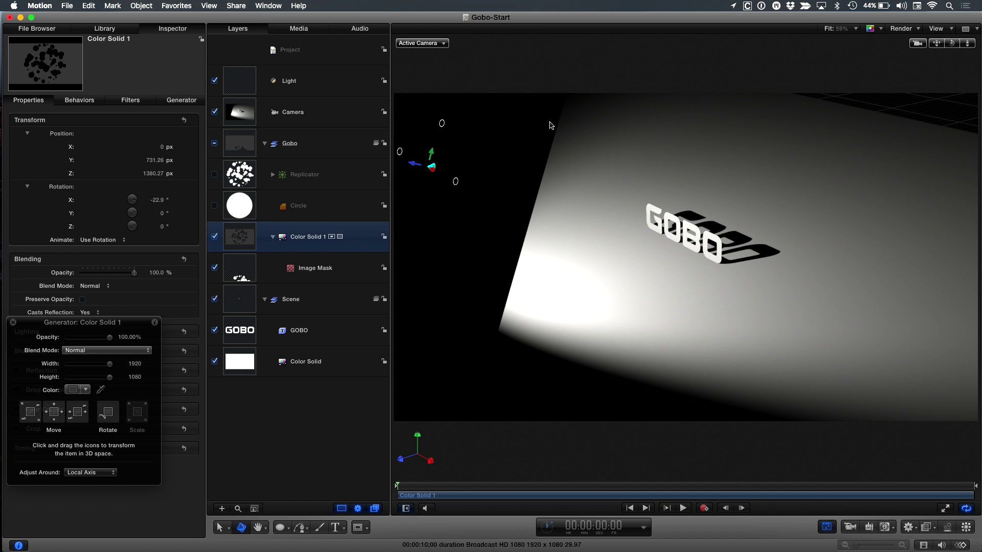
key("super+shift+z")
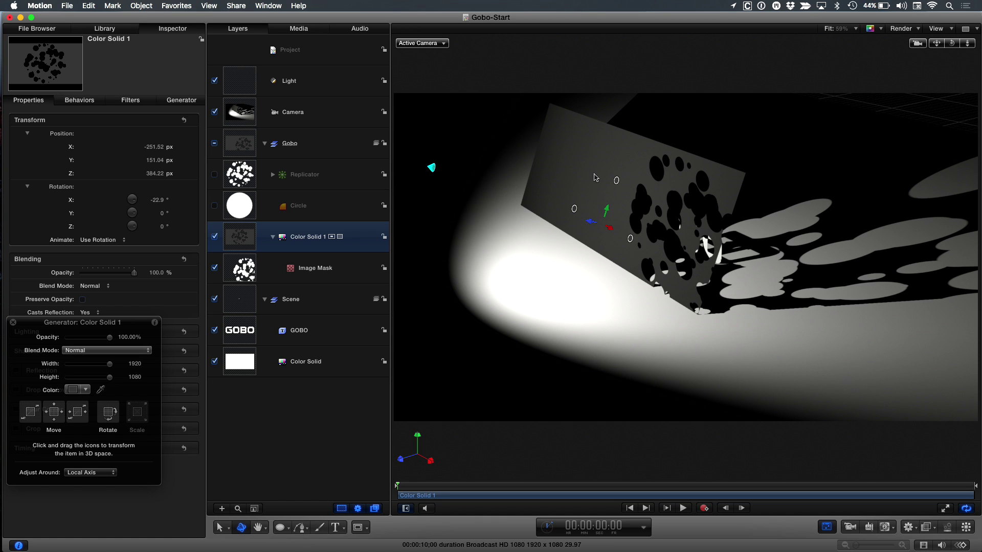
key("super+shift+z")
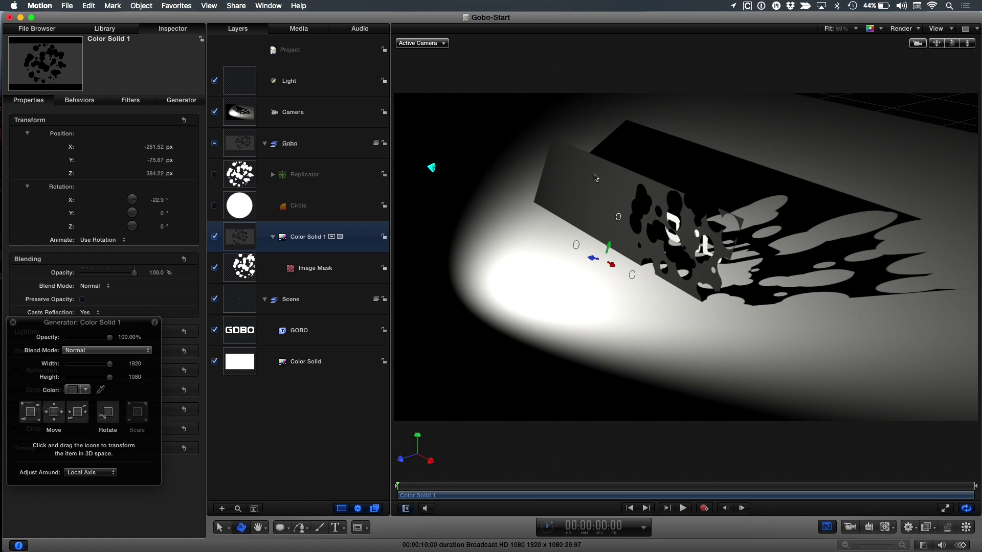
key("super+shift+z")
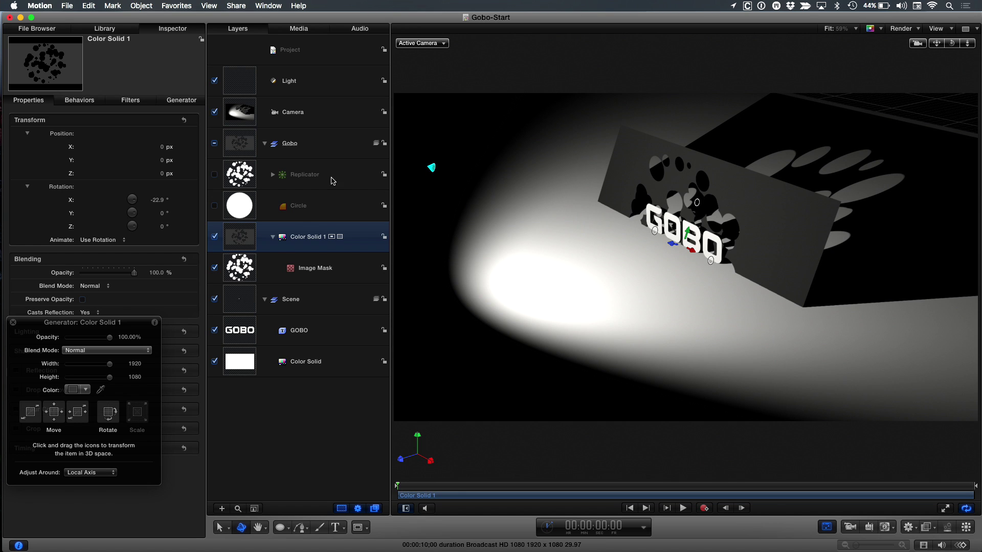
left_click(319, 153)
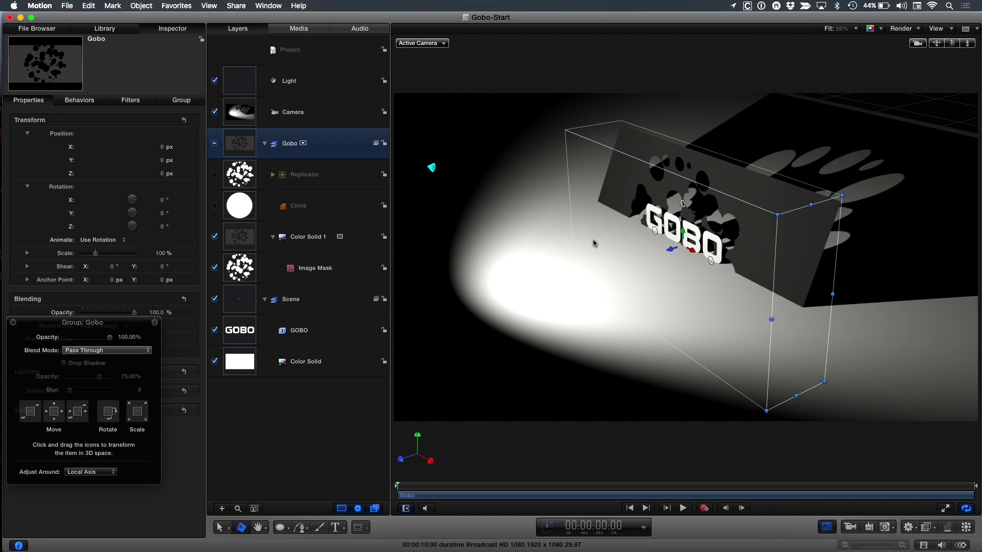
- Pull the Gobo group toward the camera along Z, then dolly and orbit to view it
left_click_drag(671, 249, 470, 210)
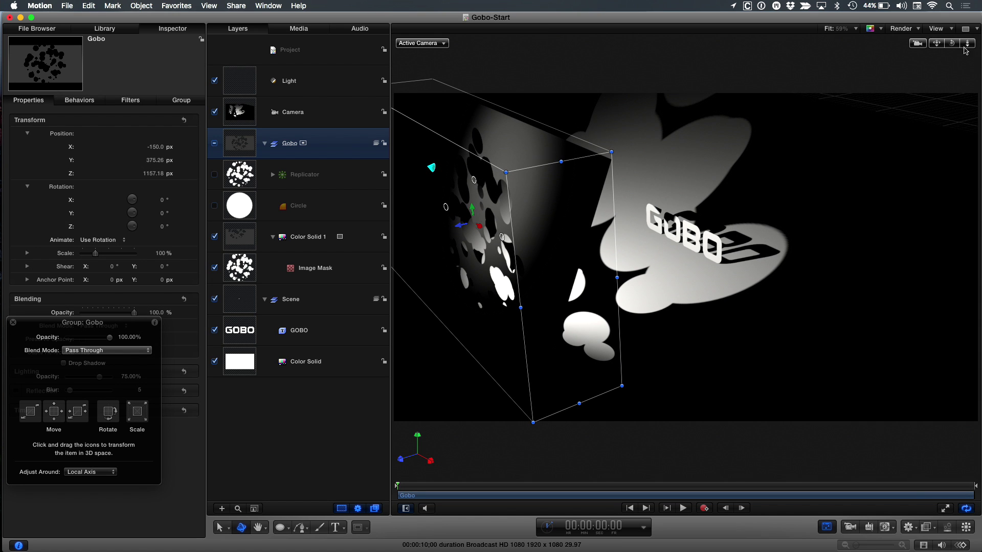
left_click_drag(967, 45, 967, 77)
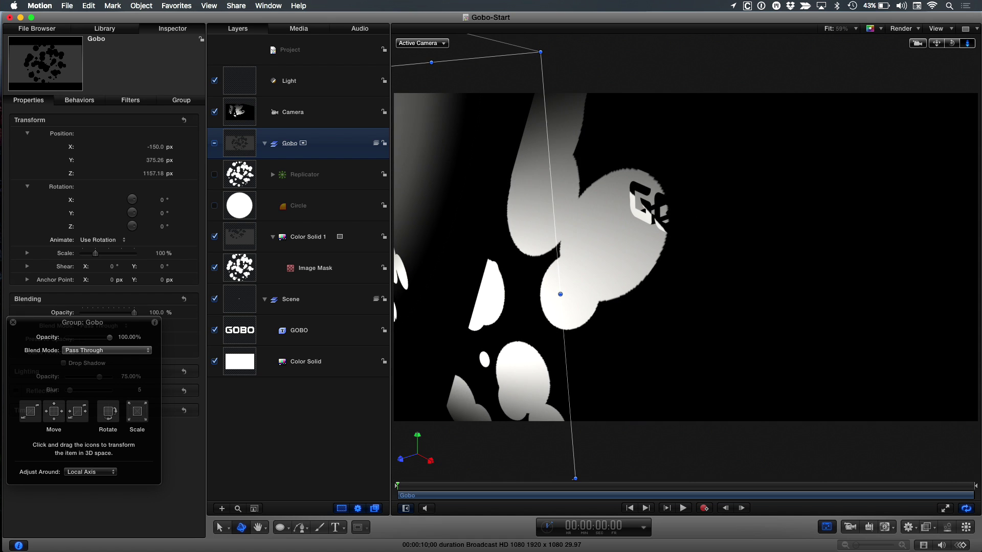
left_click_drag(952, 43, 971, 64)
- Raise and pull back the spotlight, push the gobo plane further, orbit to the floor shadows, and select Color Solid 1
left_click(323, 86)
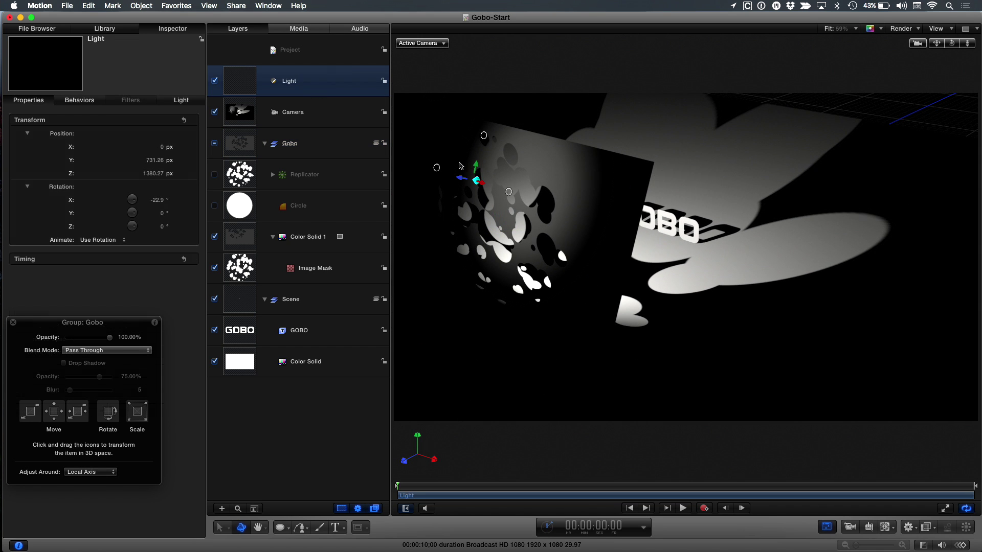
left_click_drag(473, 180, 317, 162)
left_click(313, 149)
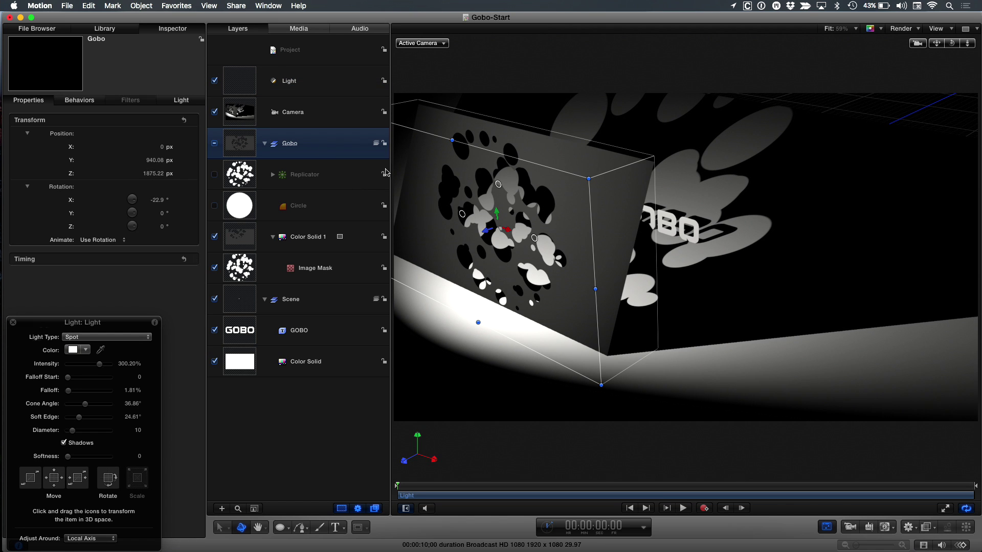
left_click_drag(487, 231, 424, 201)
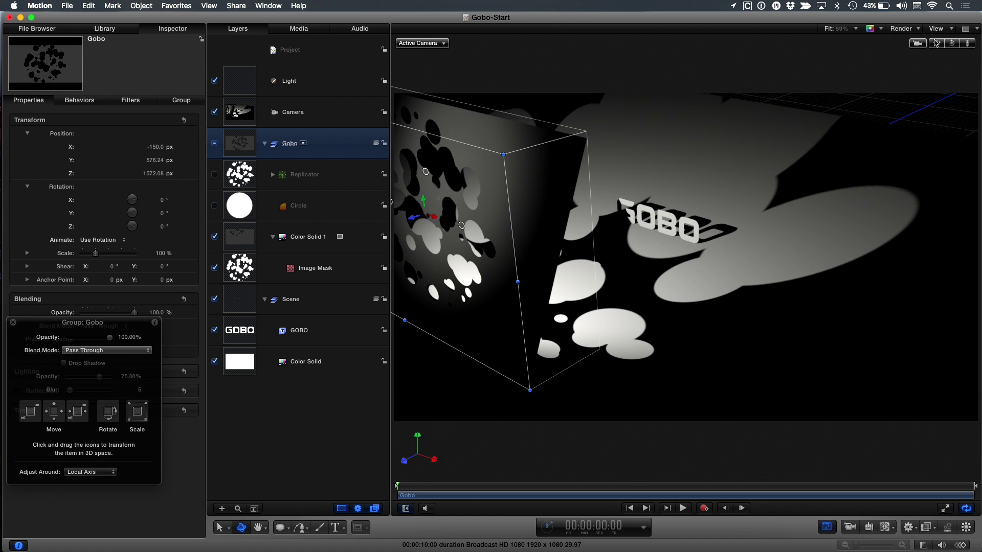
left_click_drag(949, 43, 929, 47)
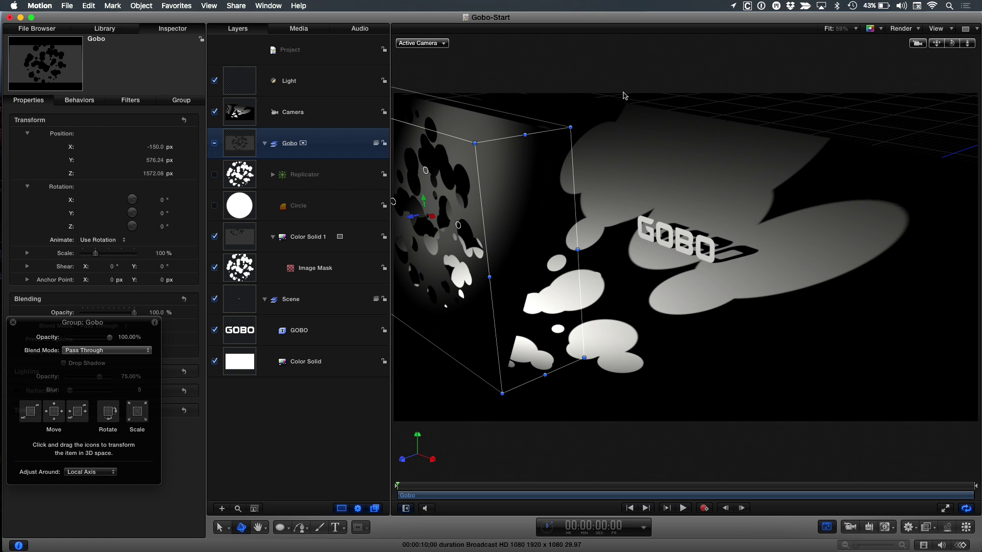
left_click(314, 246)
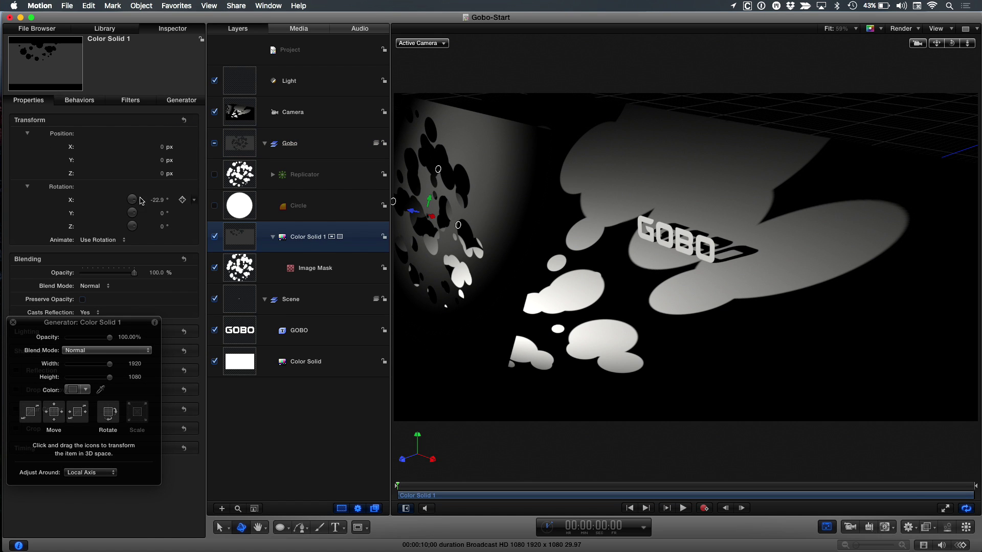
- Undo a trial Z rotation on the solid, rotate the Replicator around Z, and attach a Rate behavior to that rotation
left_click_drag(161, 226, 156, 227)
key("super+z")
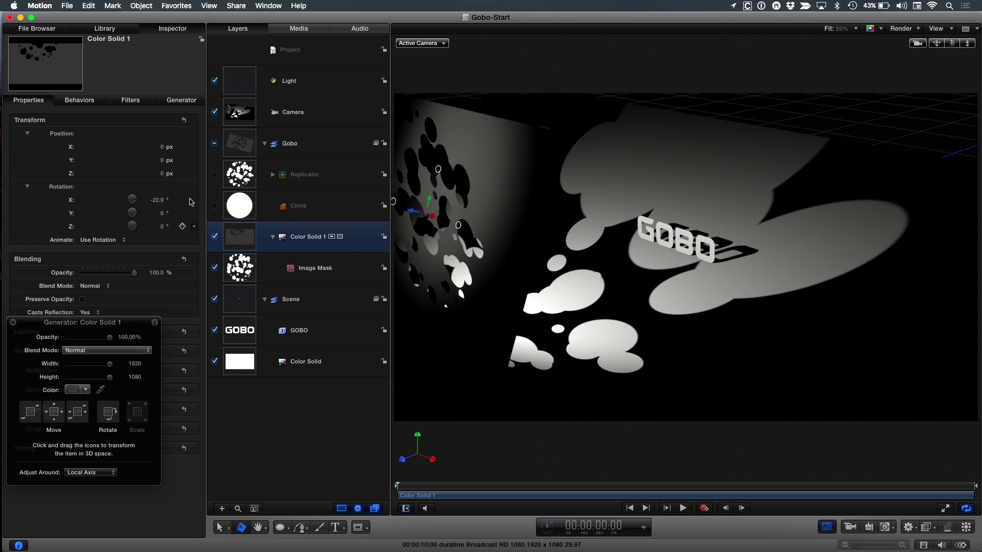
left_click(304, 175)
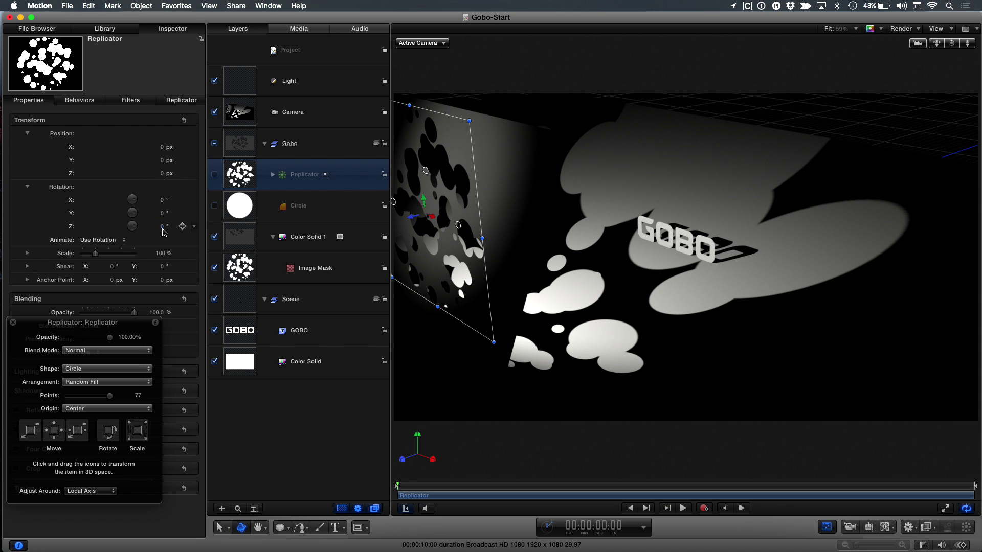
left_click_drag(164, 231, 78, 225)
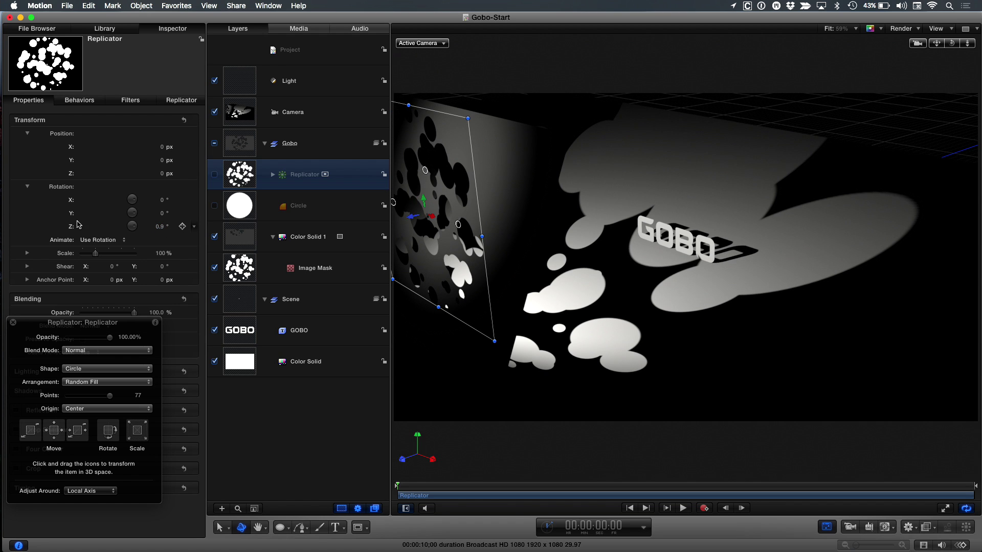
right_click(72, 232)
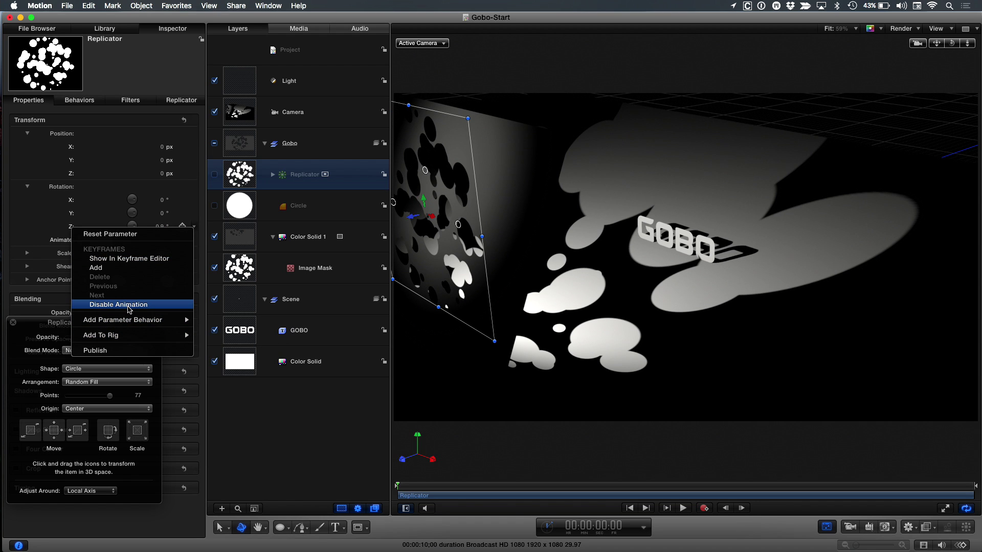
mouse_move(133, 323)
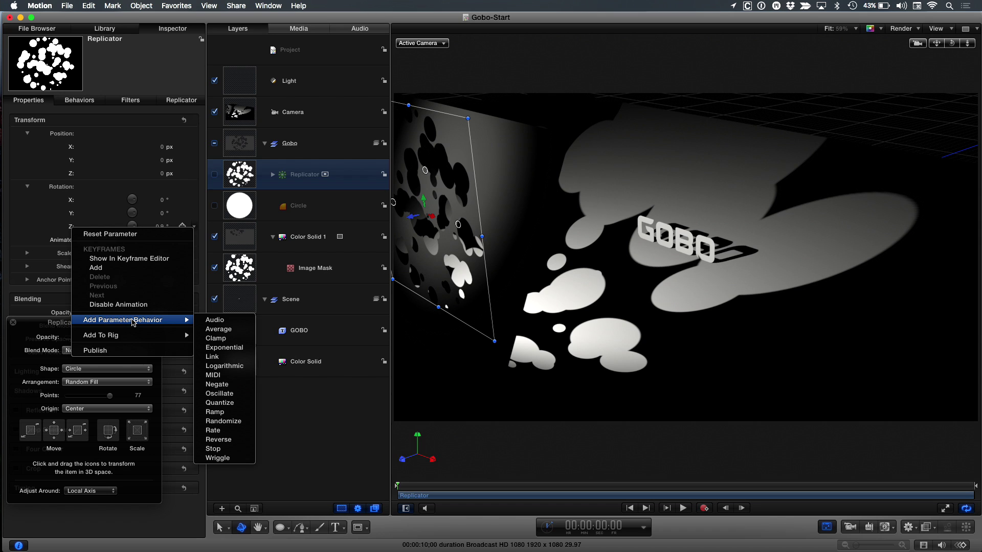
left_click(235, 430)
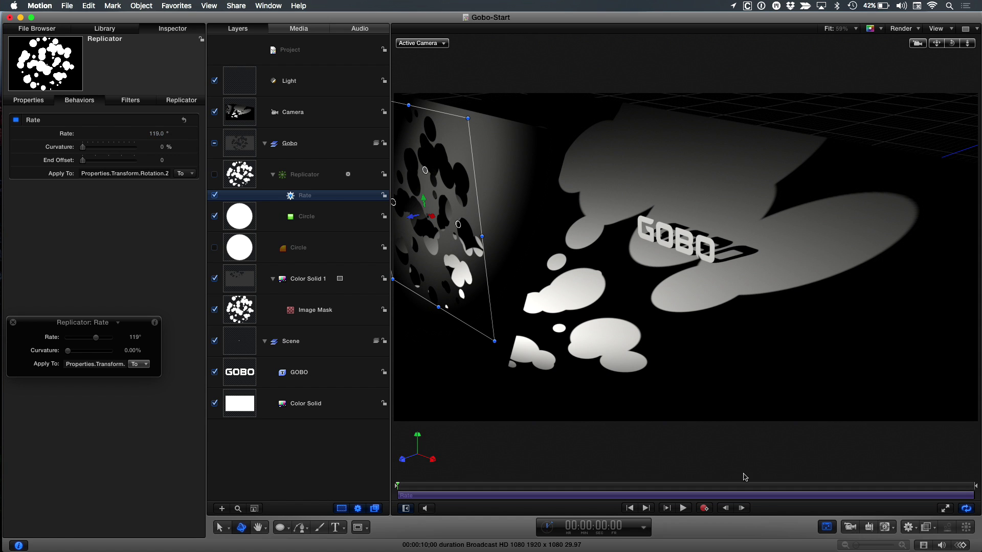
- During playback set the Rate behavior's rate to 5, then 15 degrees, and stop playback
left_click(683, 509)
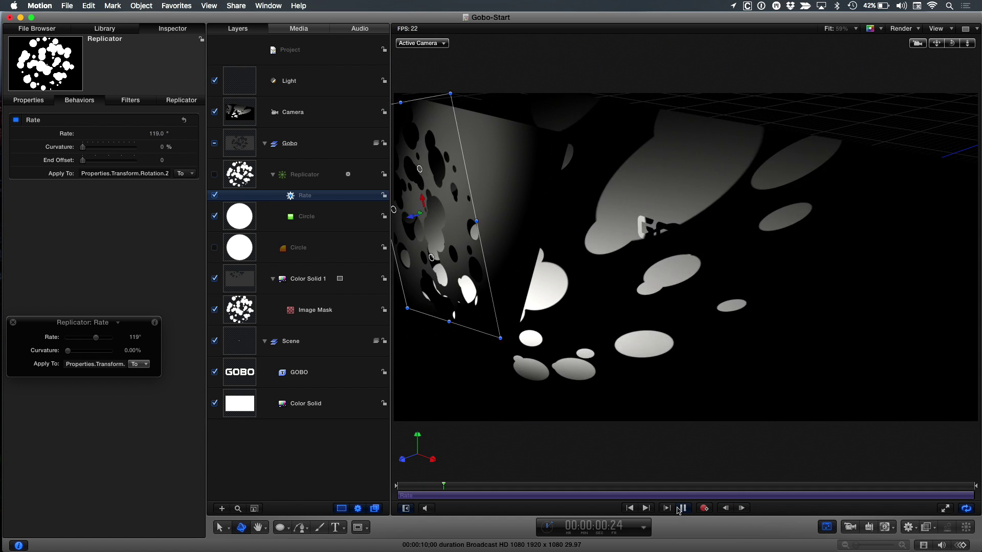
left_click(155, 136)
type("5")
key("Return")
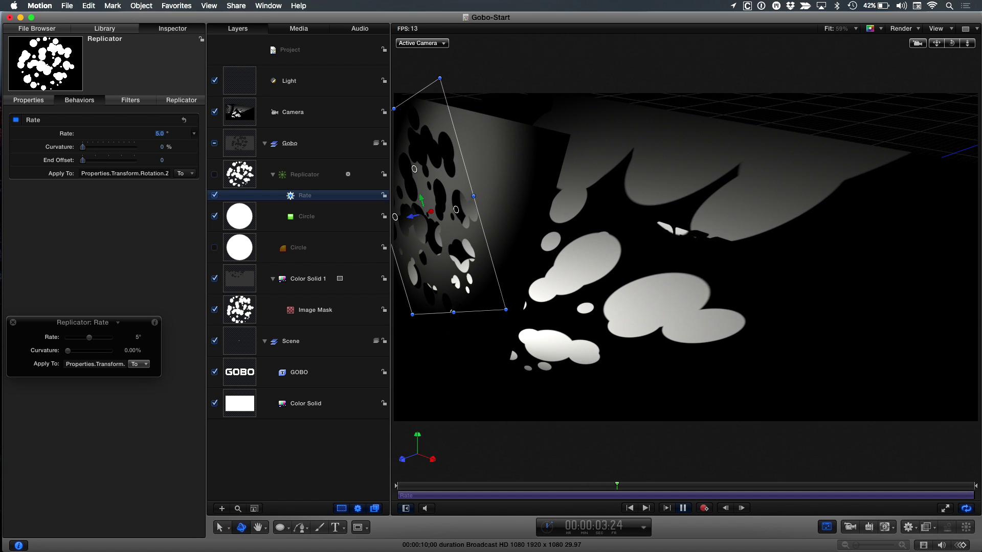
type("15")
key("Return")
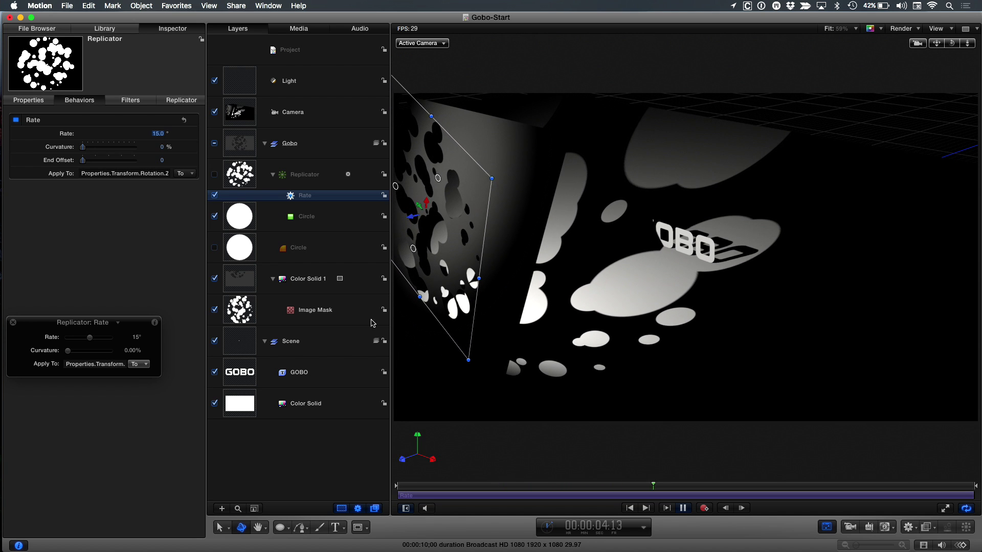
key("space")
- Select the Image Mask layer, drag its HUD aside, then play and stop the gobo animation
left_click(315, 310)
left_click_drag(126, 321, 299, 206)
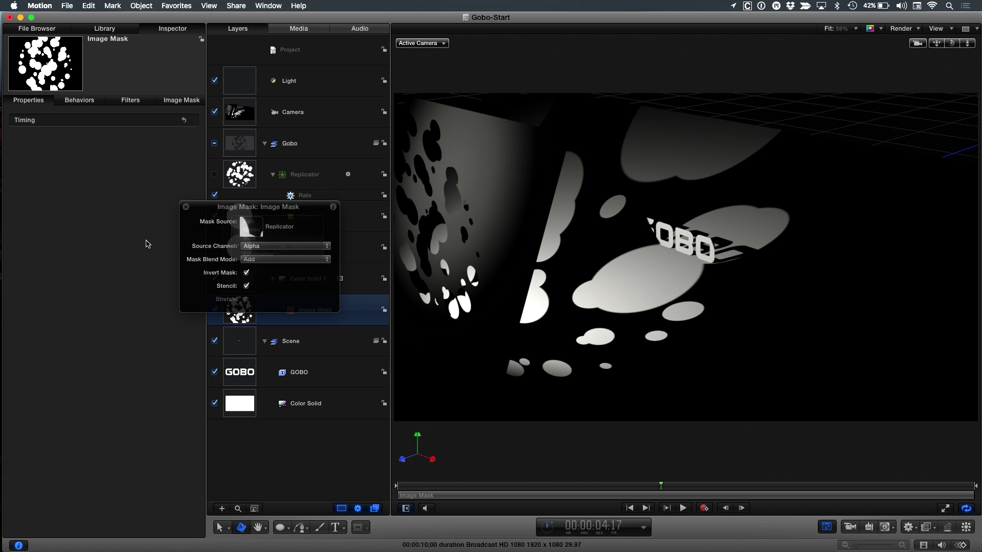
left_click_drag(308, 209, 141, 270)
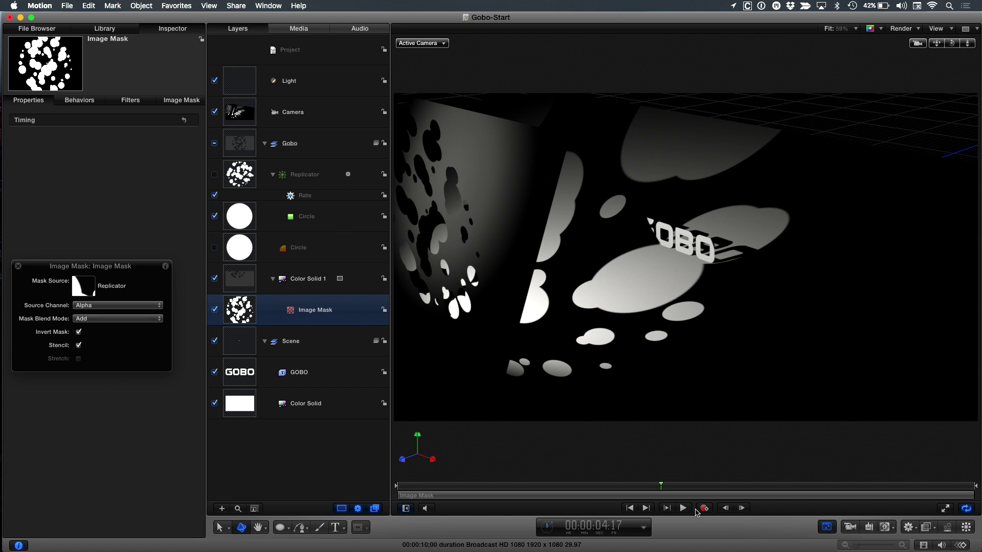
left_click(684, 508)
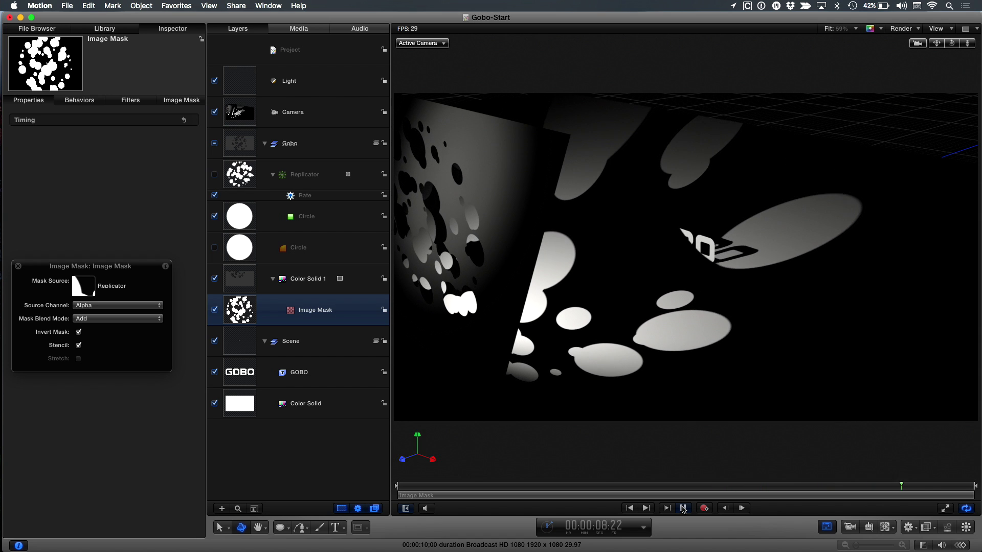
left_click(684, 509)
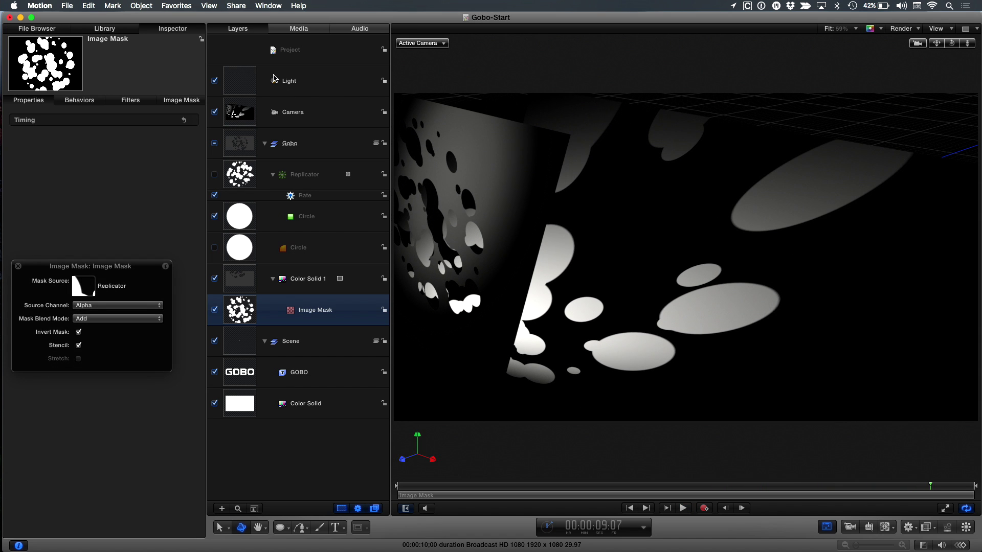
- Make the spotlight cyan (R 109, G 238, B 255) at an earlier frame and orbit to check the floor
left_click(297, 87)
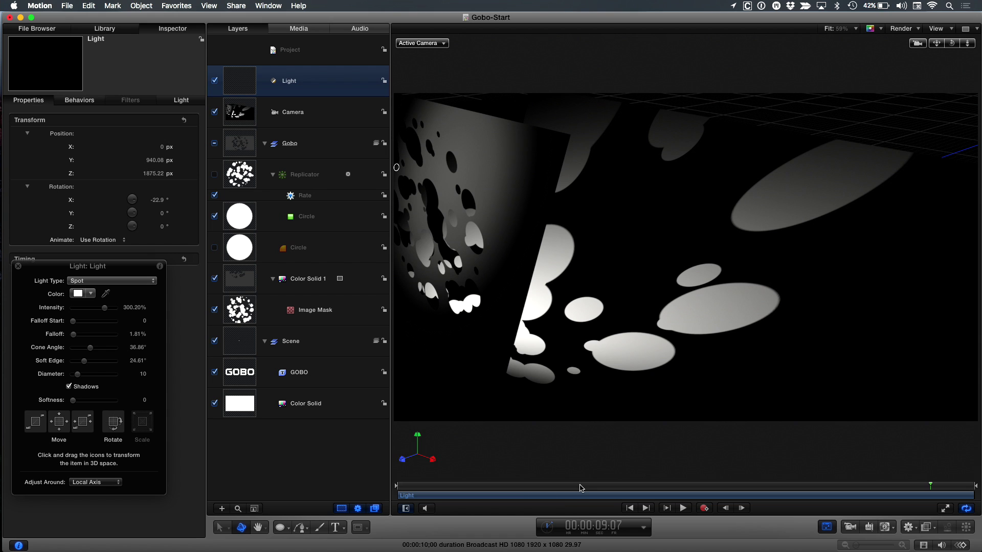
left_click_drag(581, 489, 591, 487)
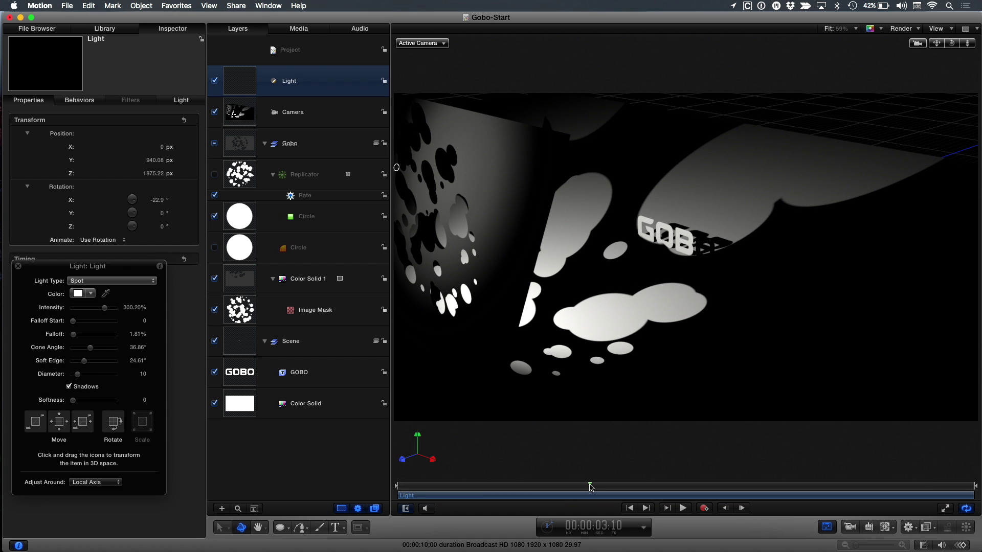
left_click(90, 294)
left_click_drag(95, 309, 105, 350)
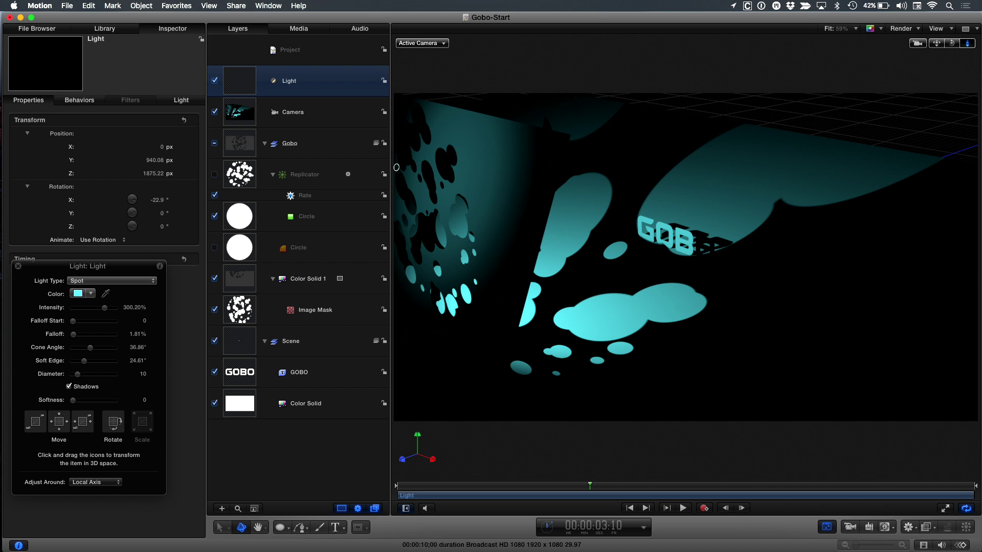
left_click_drag(968, 43, 770, 340)
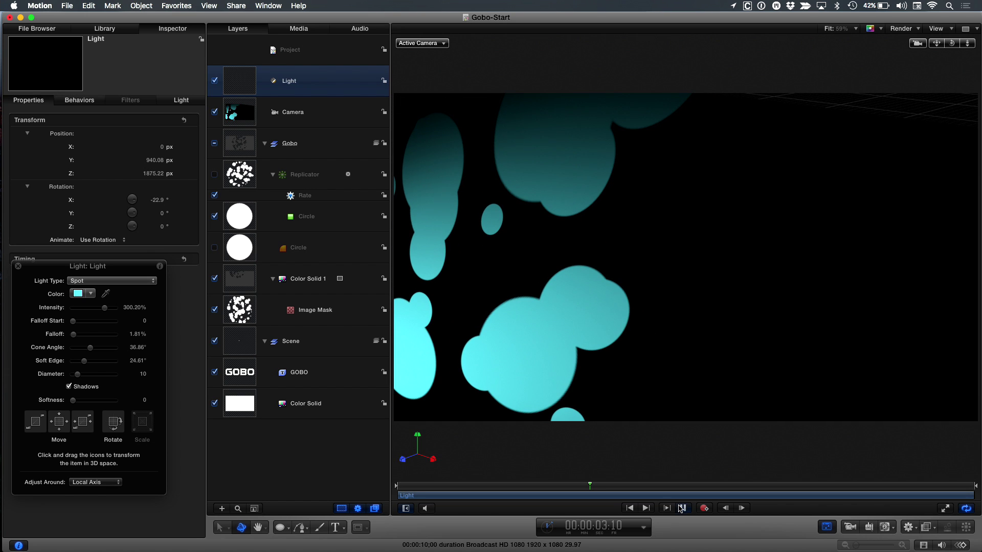